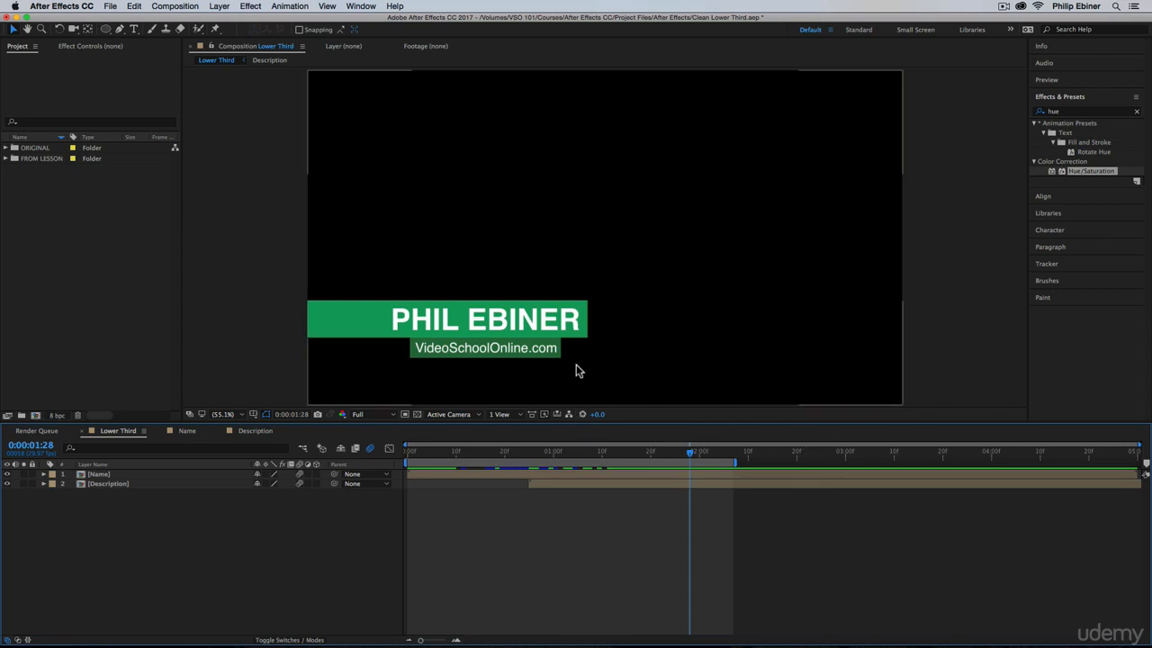
Step: Scrub through the Lower Third composition's timeline to preview the title animation
key(super+Tab)
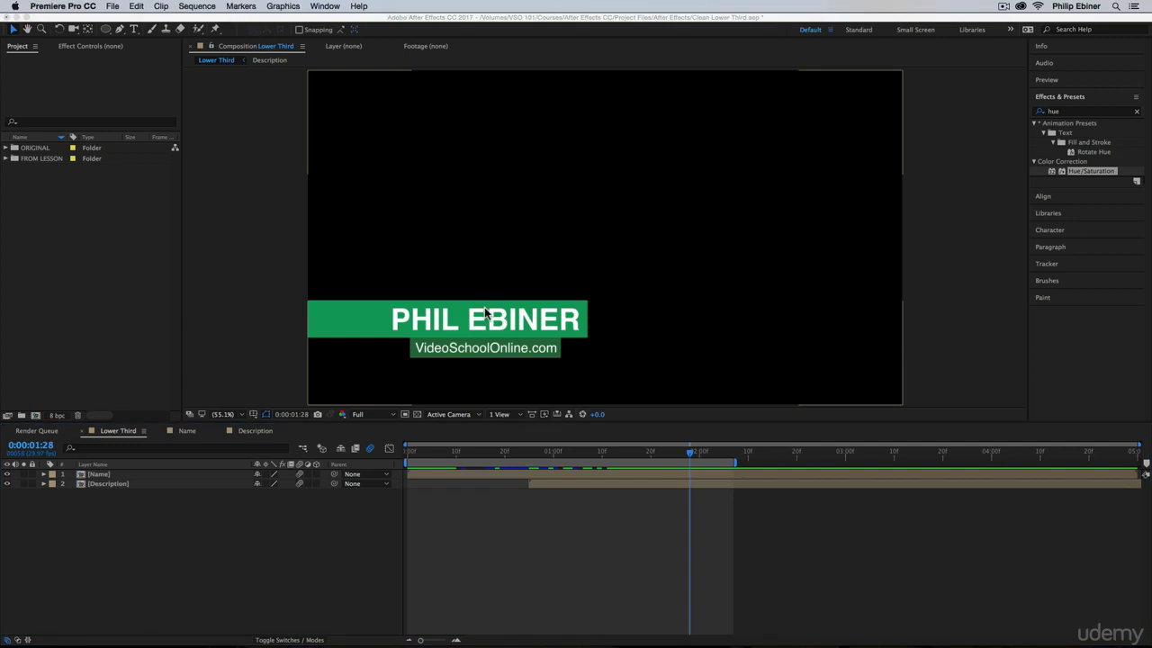
click(445, 458)
drag(439, 455, 659, 463)
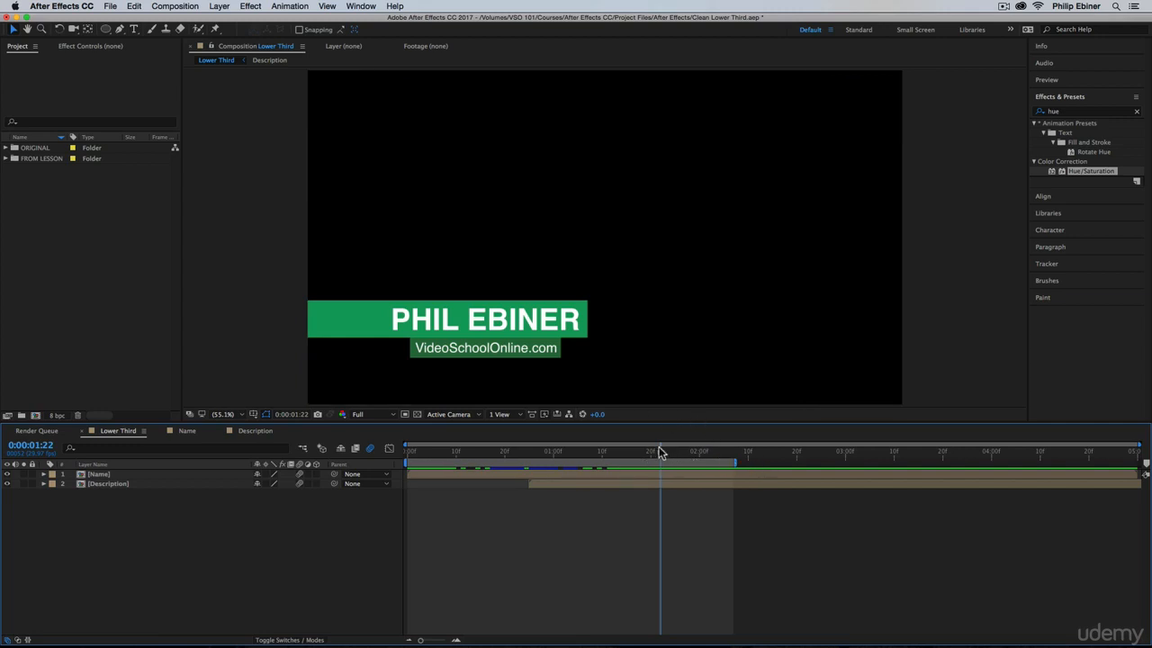
drag(661, 453, 734, 459)
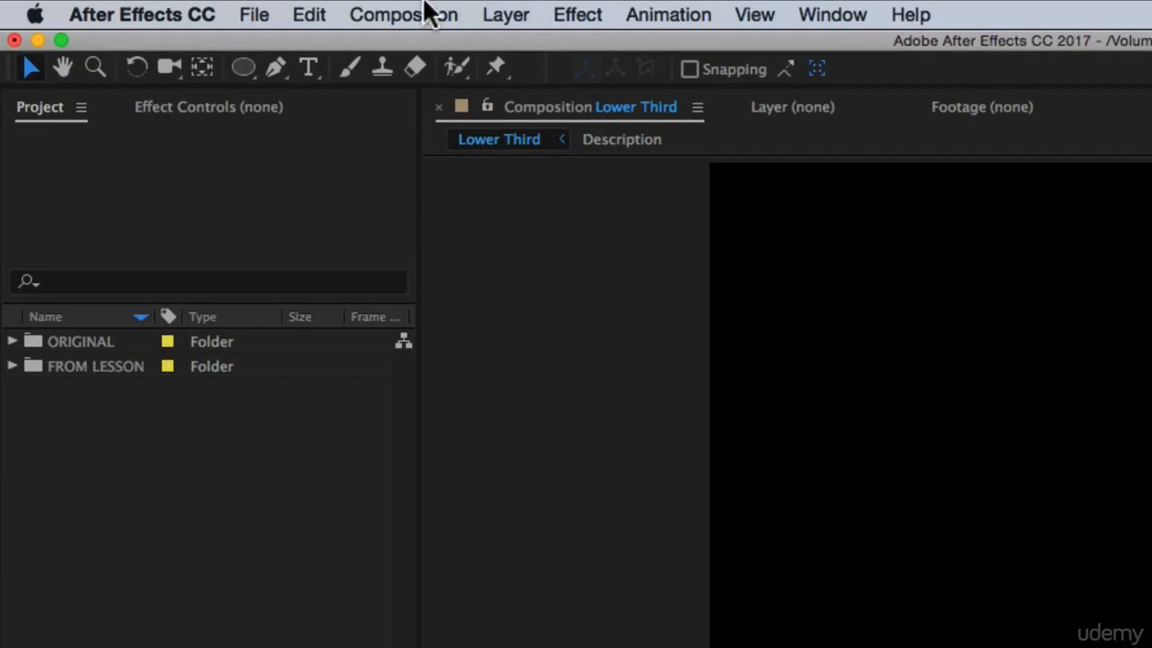
Step: Add the Lower Third composition to the render queue and look over its output module presets
click(184, 6)
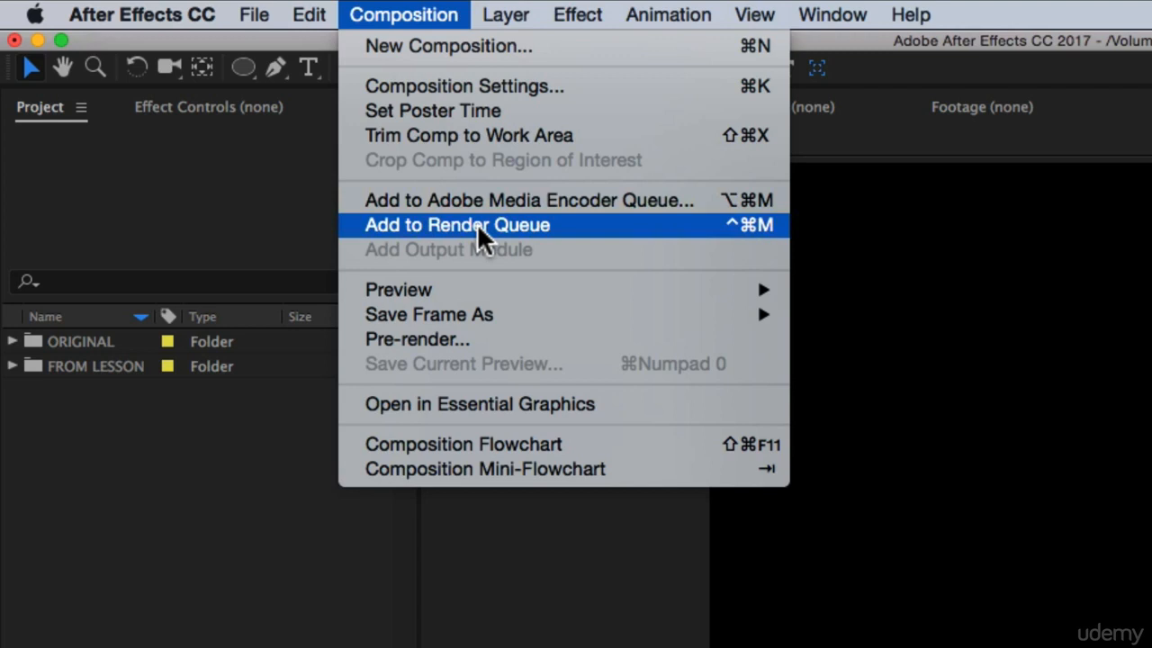
click(437, 225)
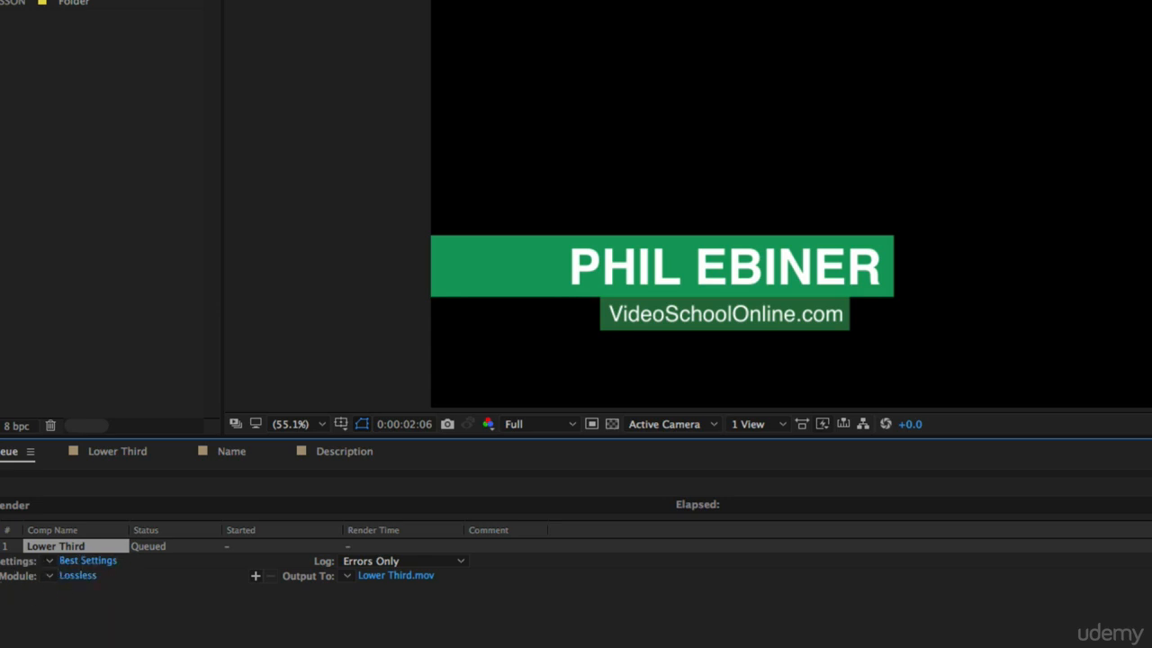
click(48, 577)
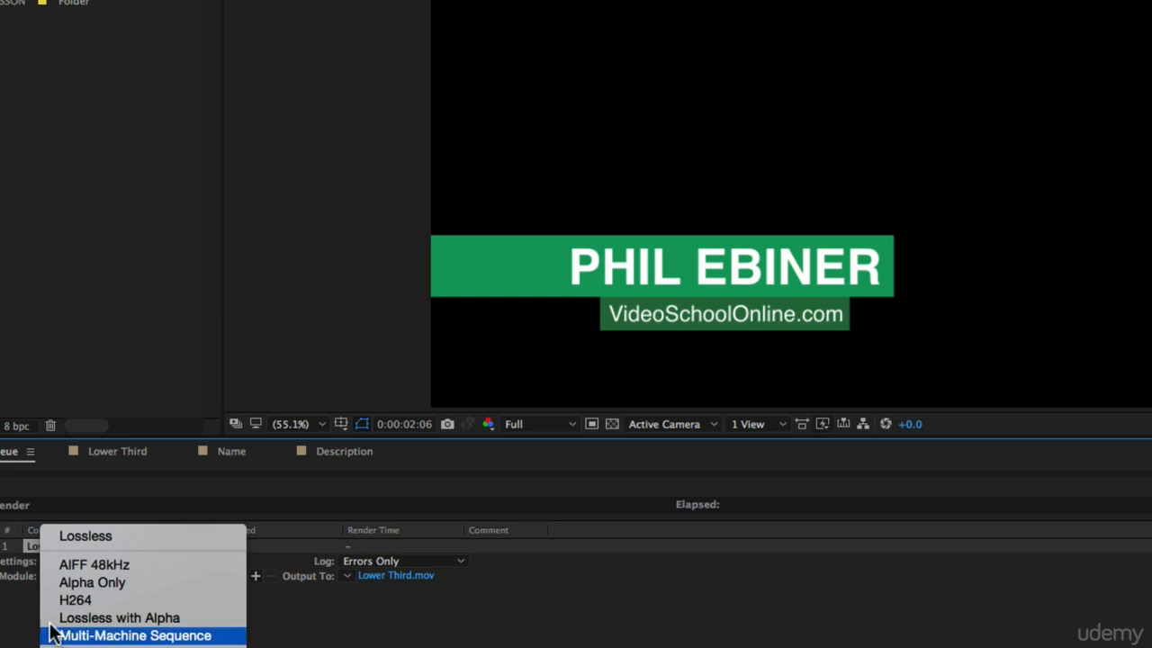
click(13, 576)
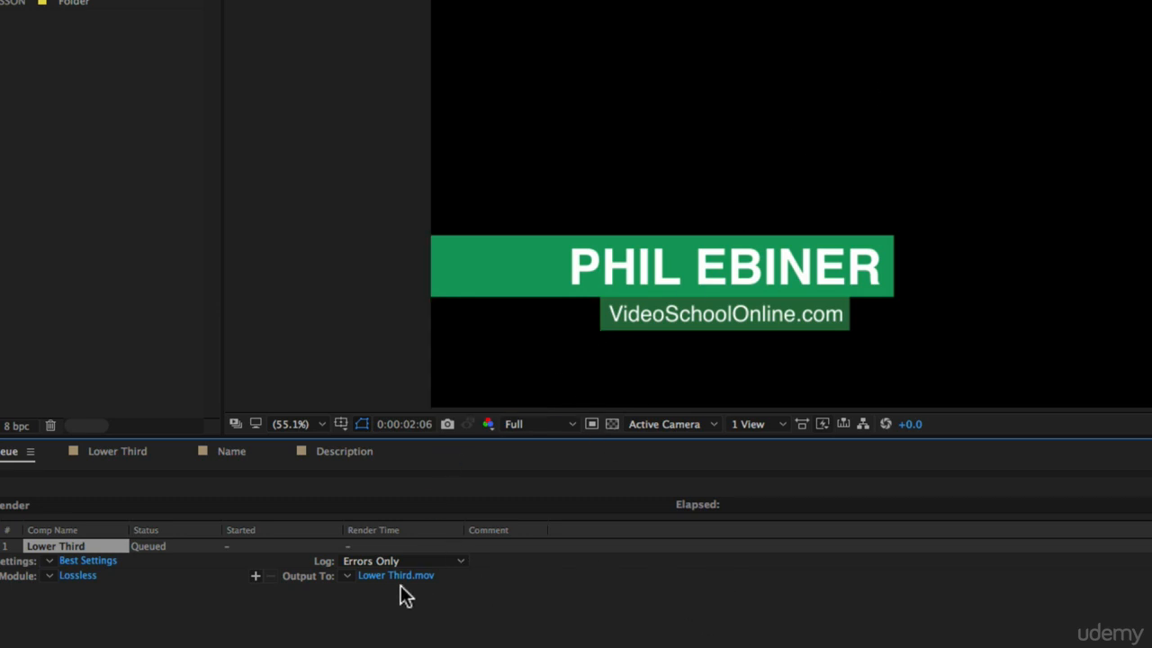
Step: Open the output module settings for Lower Third and review the available formats, keeping QuickTime
click(77, 576)
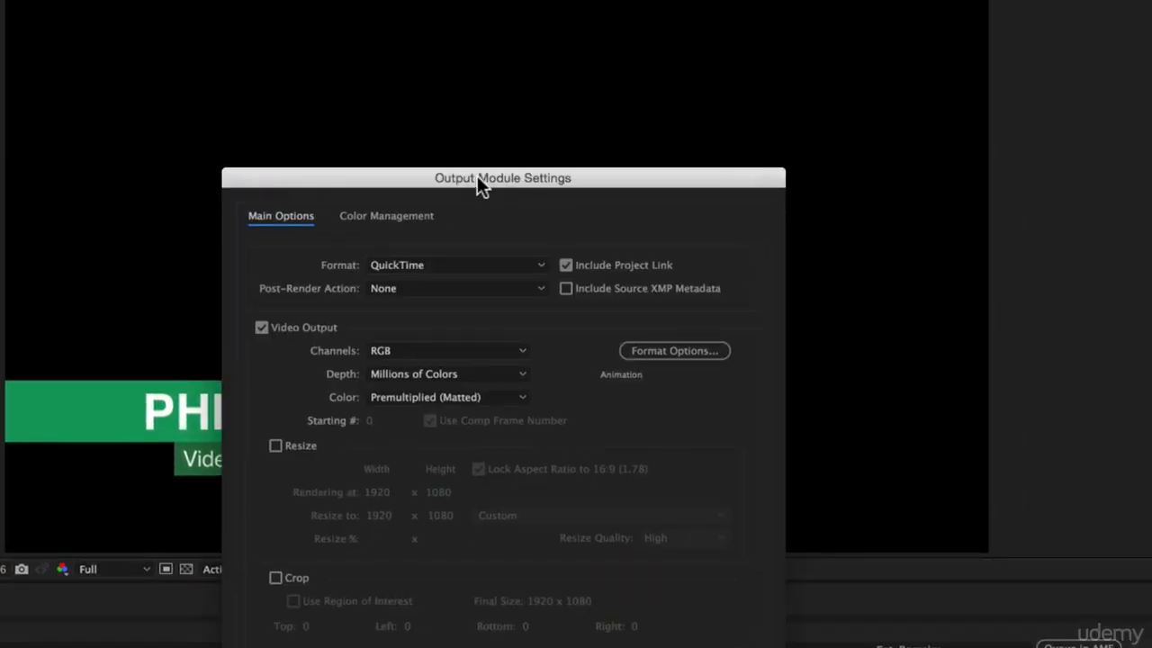
drag(472, 179, 474, 42)
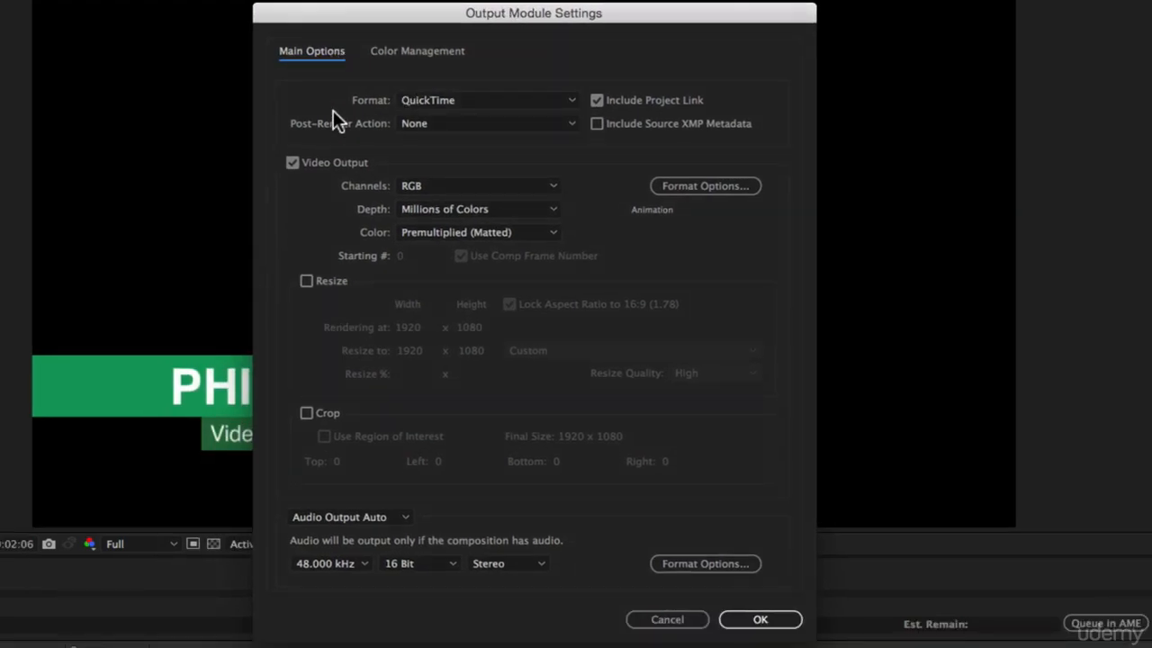
click(469, 100)
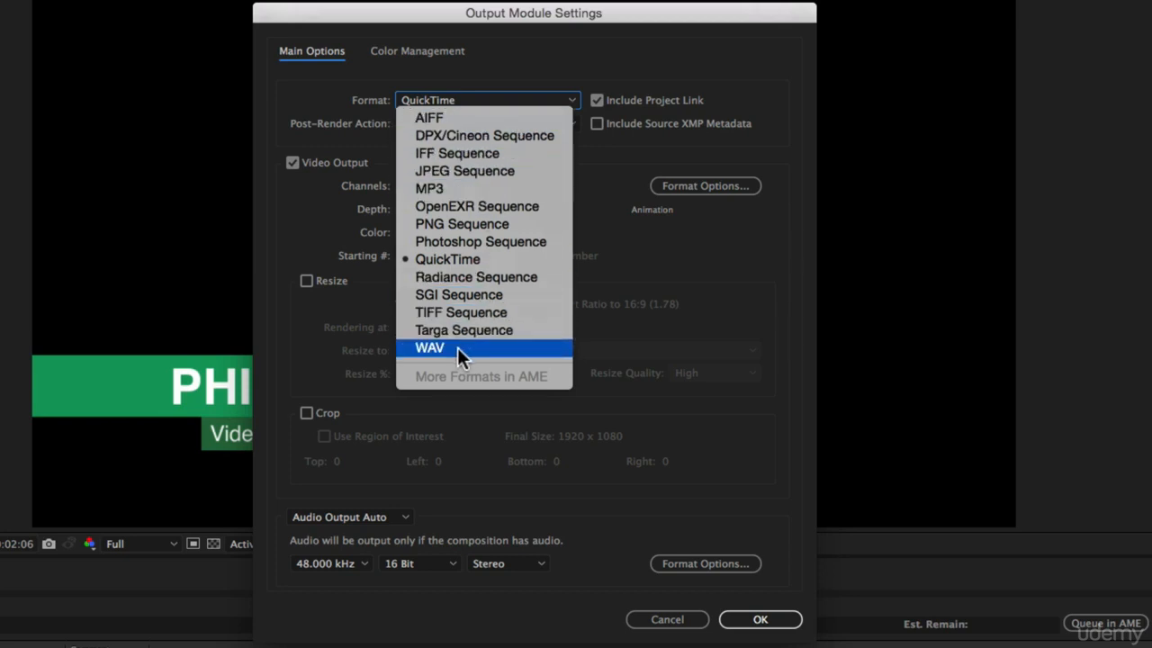
click(472, 79)
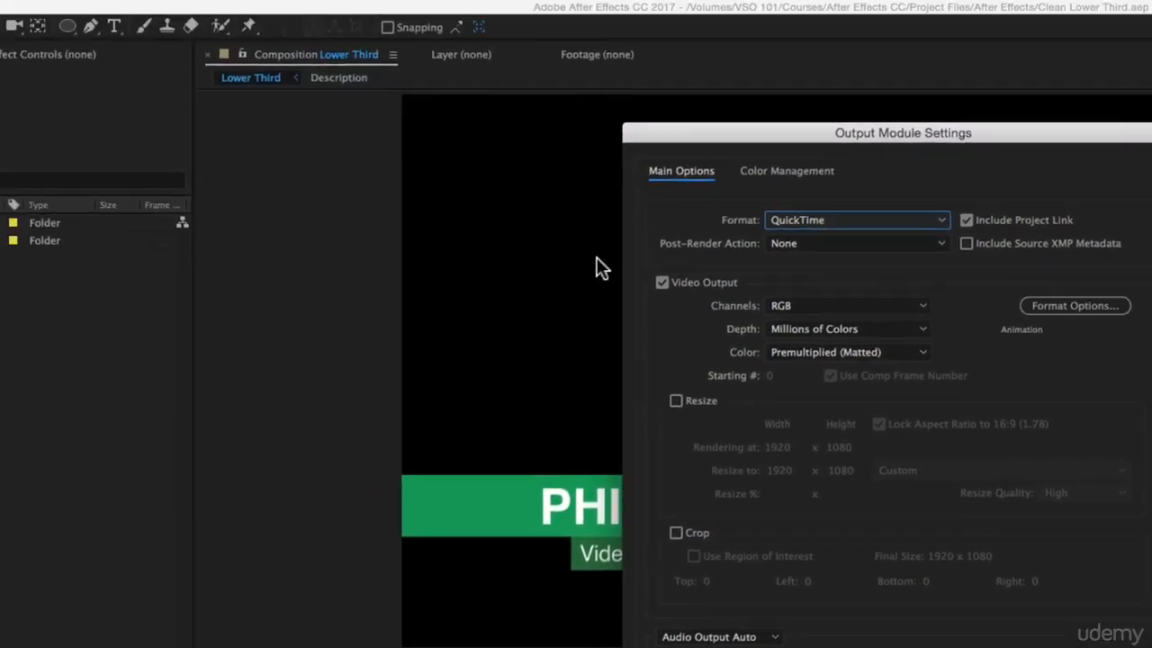
Step: Set the QuickTime video codec to H.264 at quality 100, with no data rate limit
click(1090, 304)
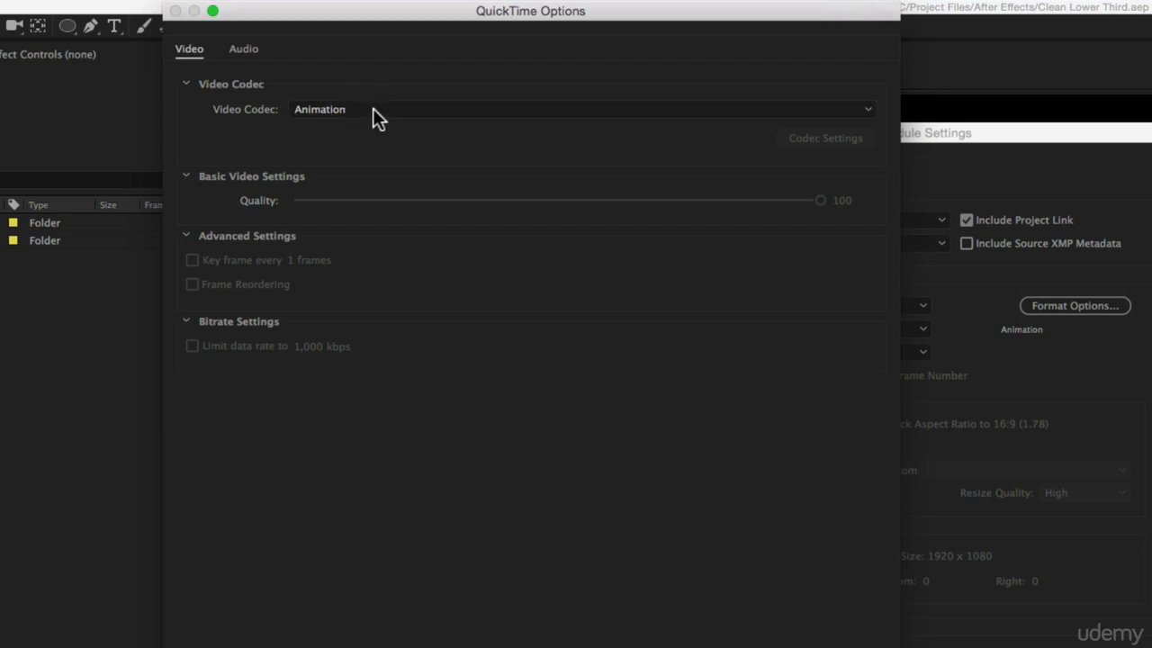
drag(465, 13, 287, 9)
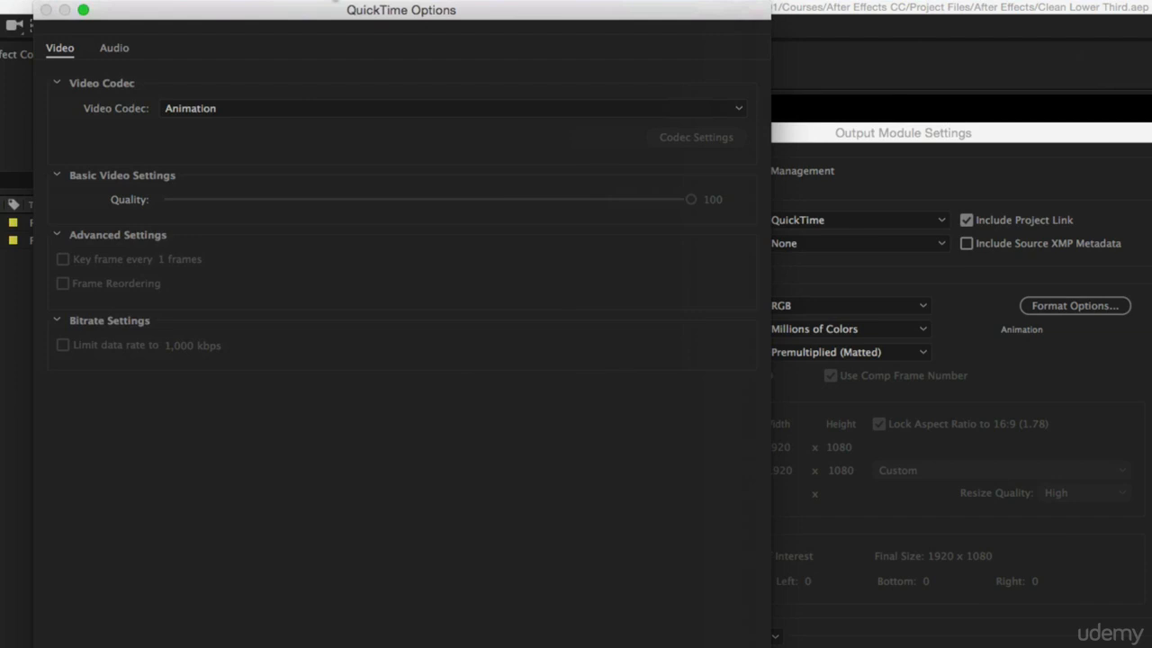
click(240, 106)
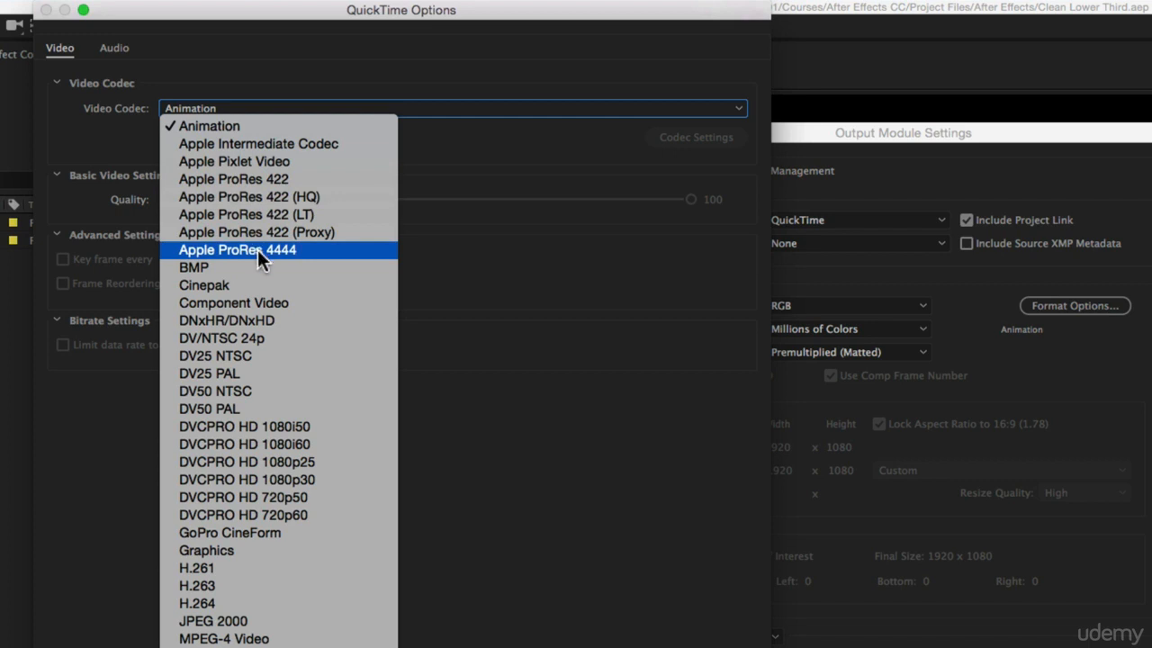
click(199, 602)
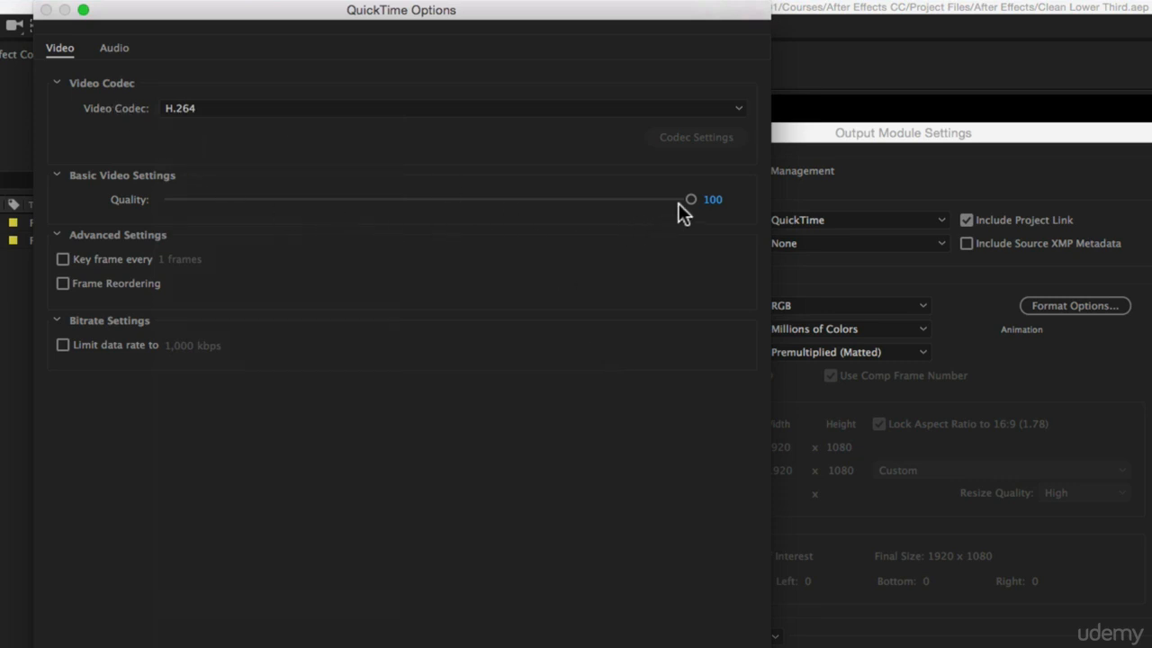
drag(693, 198, 830, 188)
drag(750, 186, 690, 200)
click(61, 345)
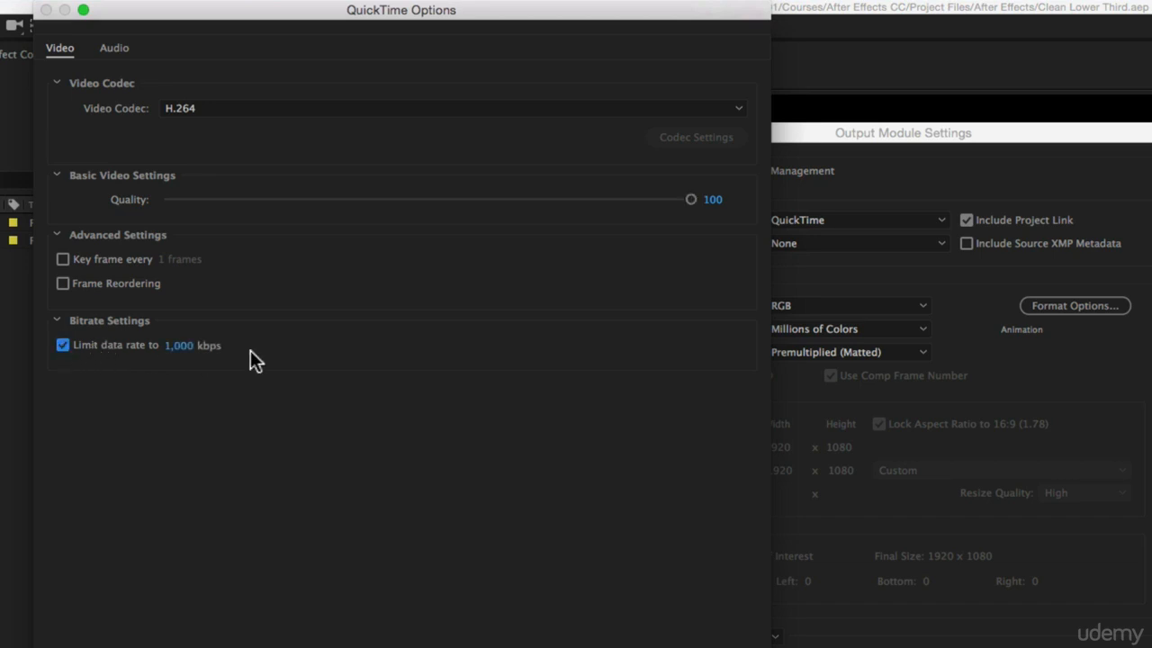
click(63, 346)
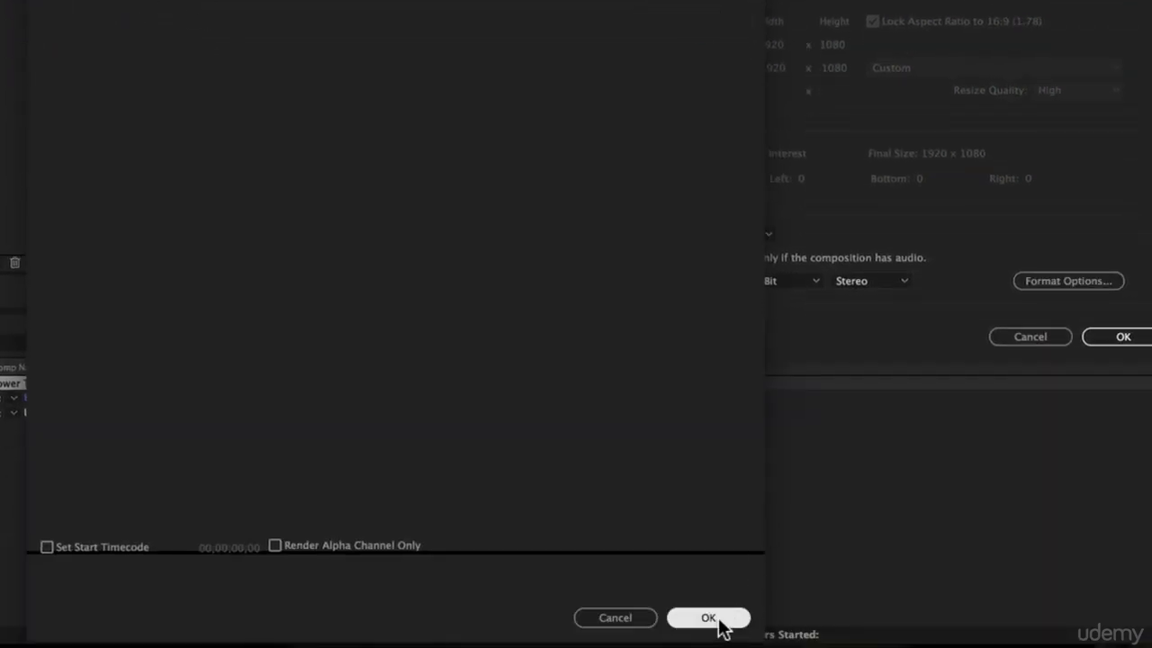
click(719, 619)
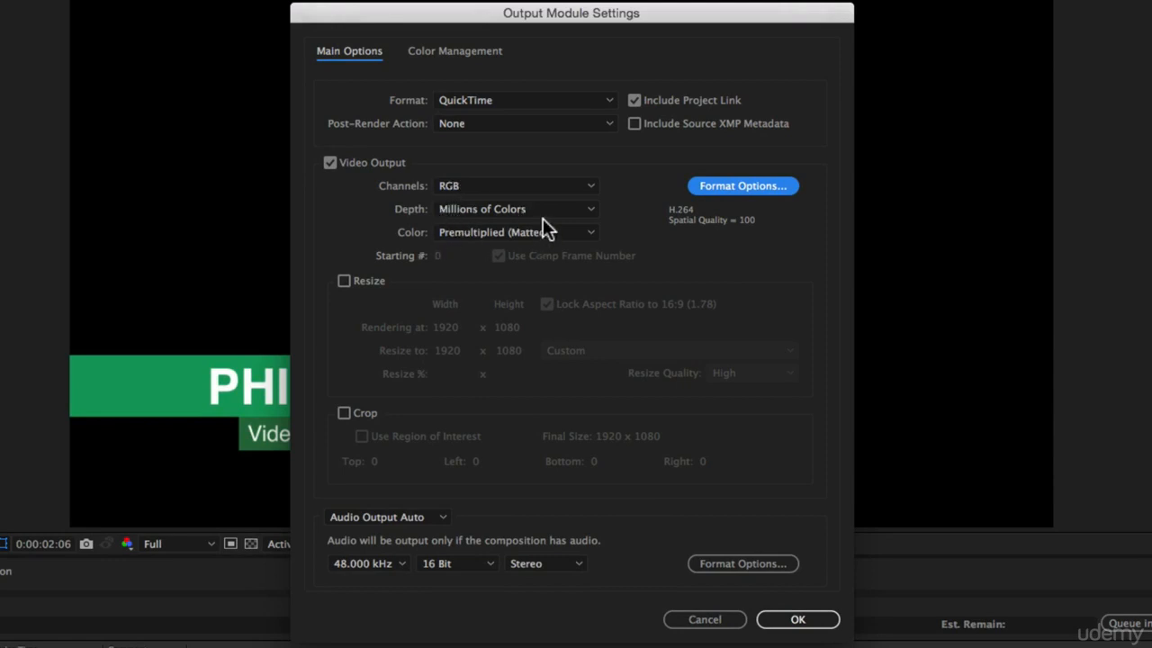
Step: Check the resize and audio output options, leaving resizing off and audio on Auto, and accept the output module settings
click(345, 280)
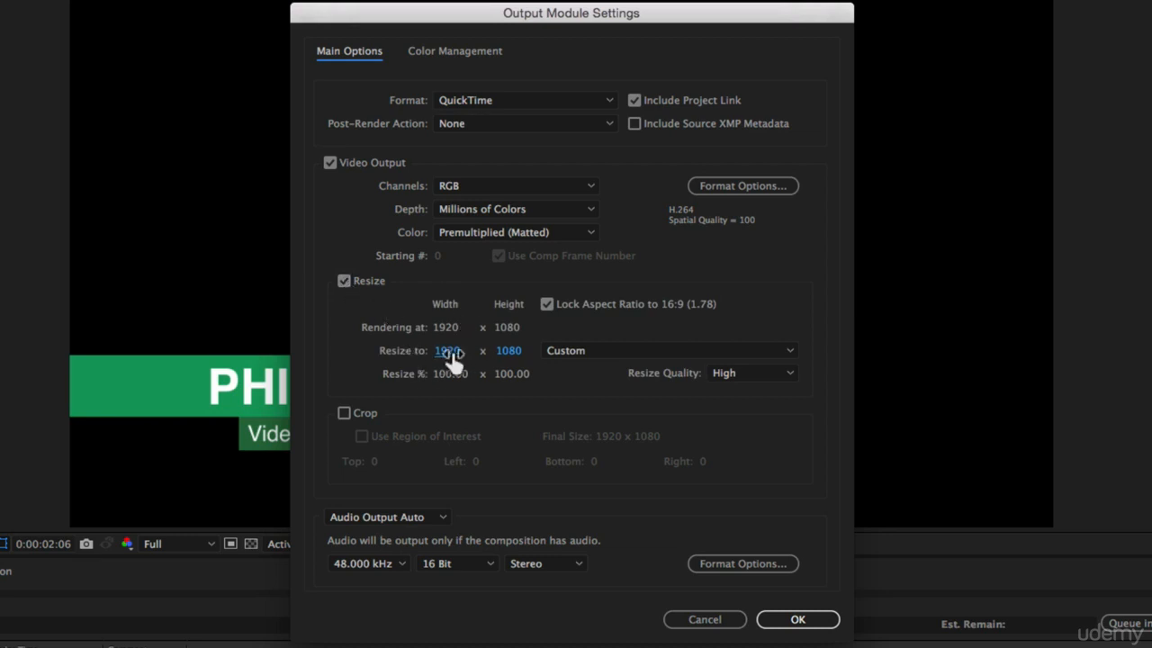
click(343, 281)
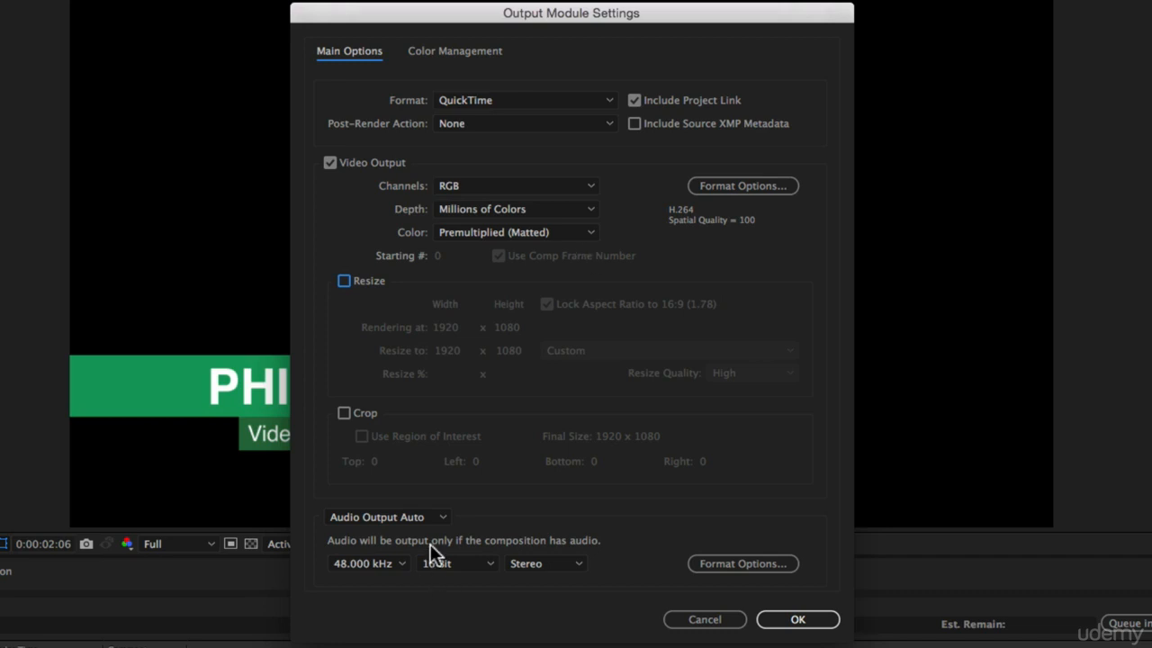
click(425, 516)
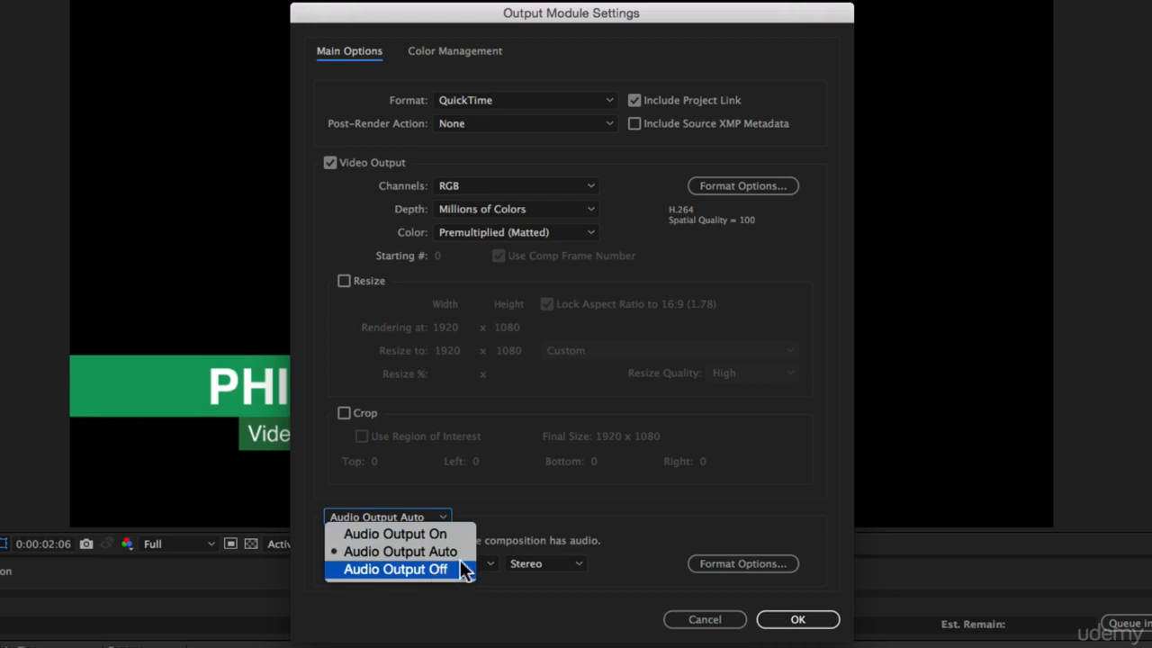
click(566, 487)
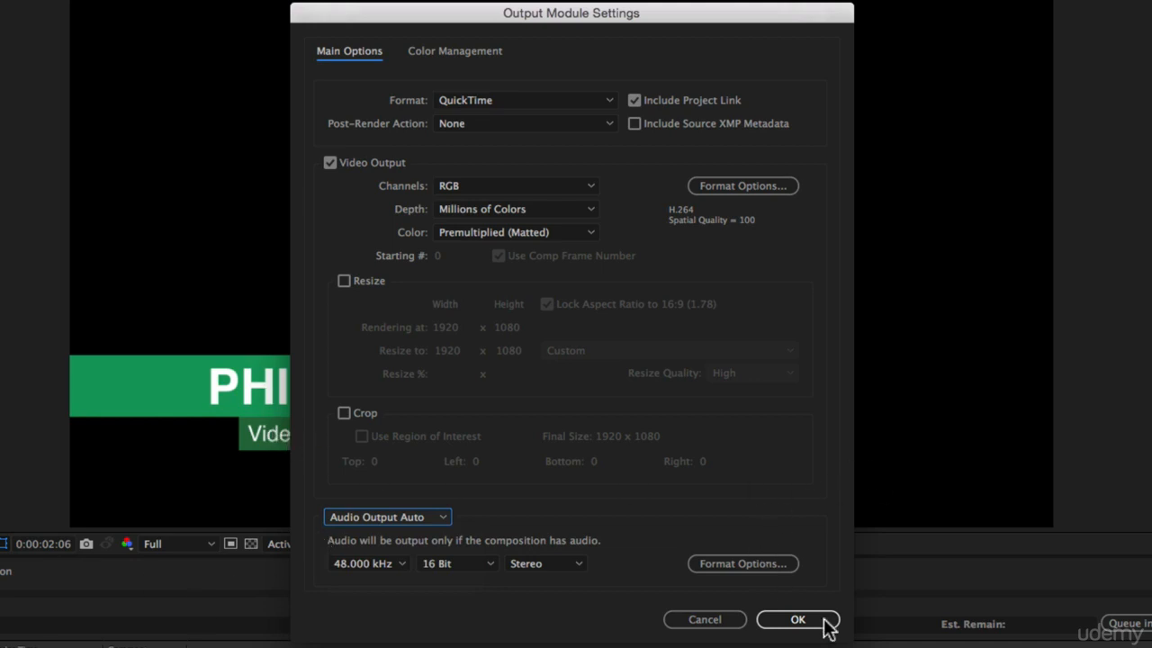
click(719, 564)
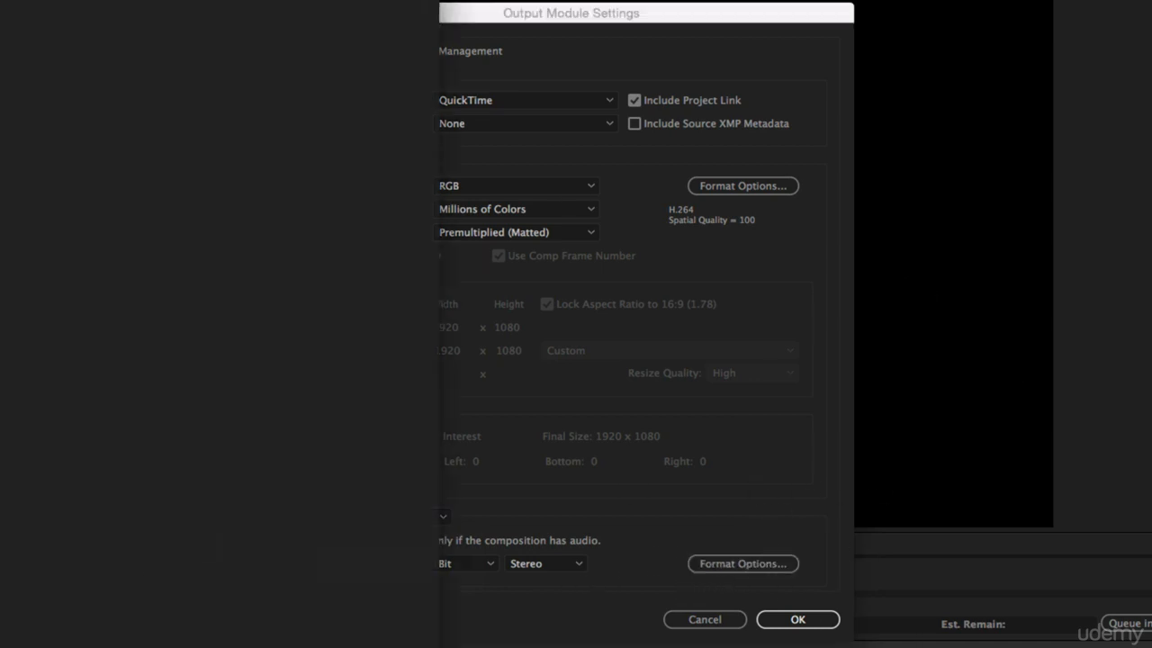
click(187, 103)
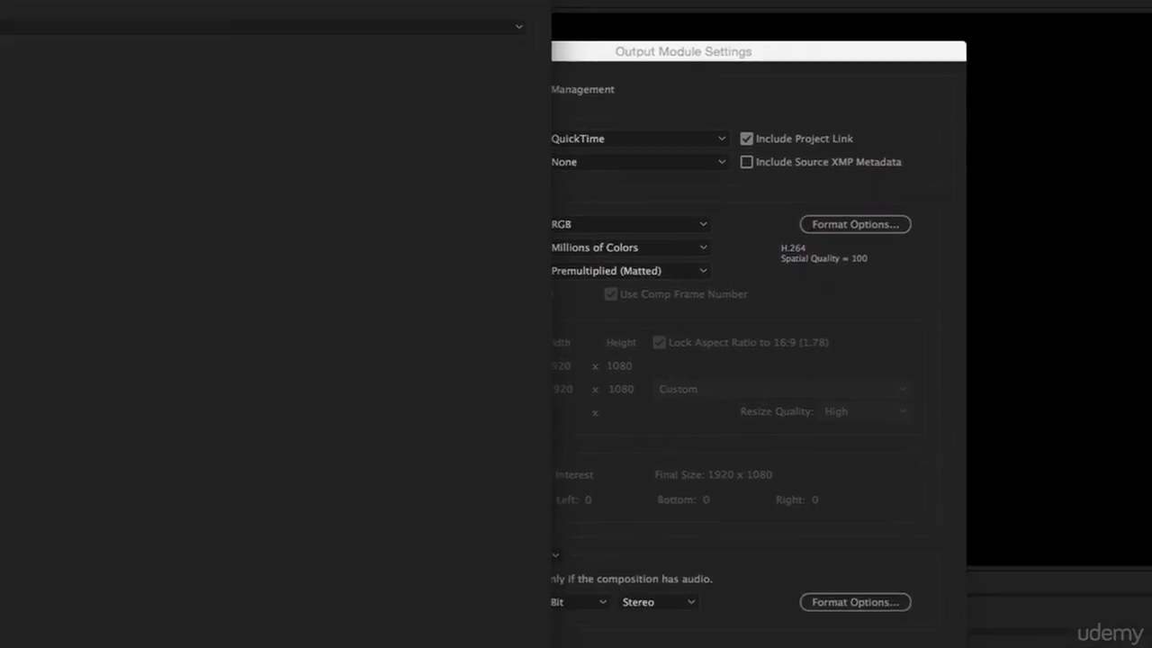
key(Return)
click(798, 619)
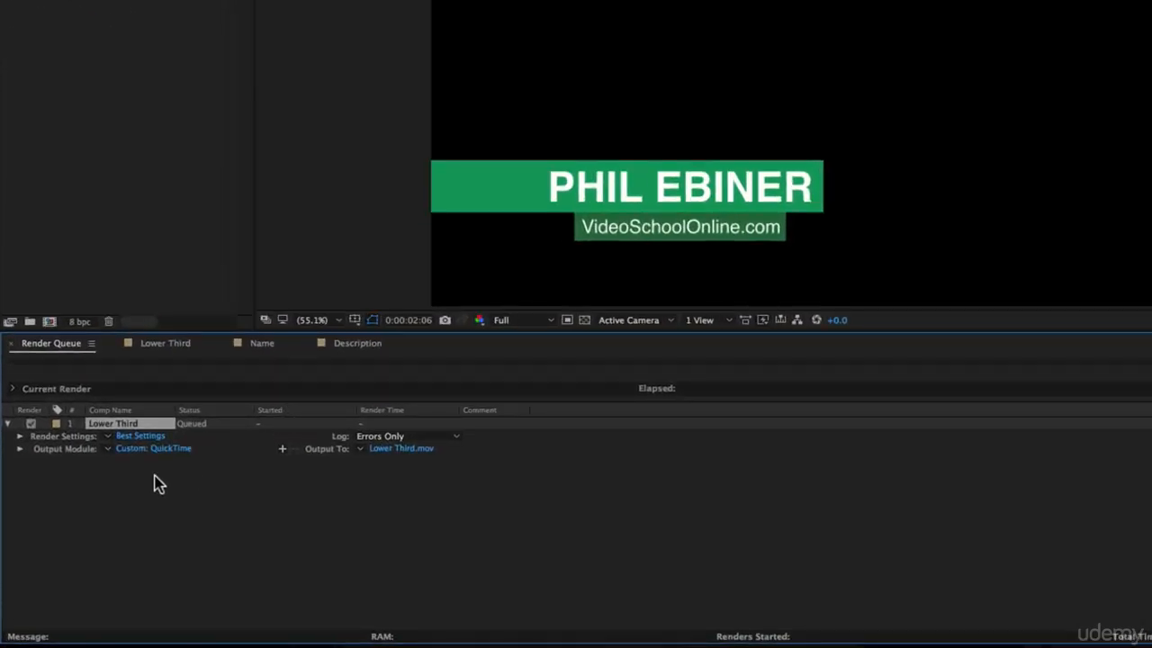
click(108, 449)
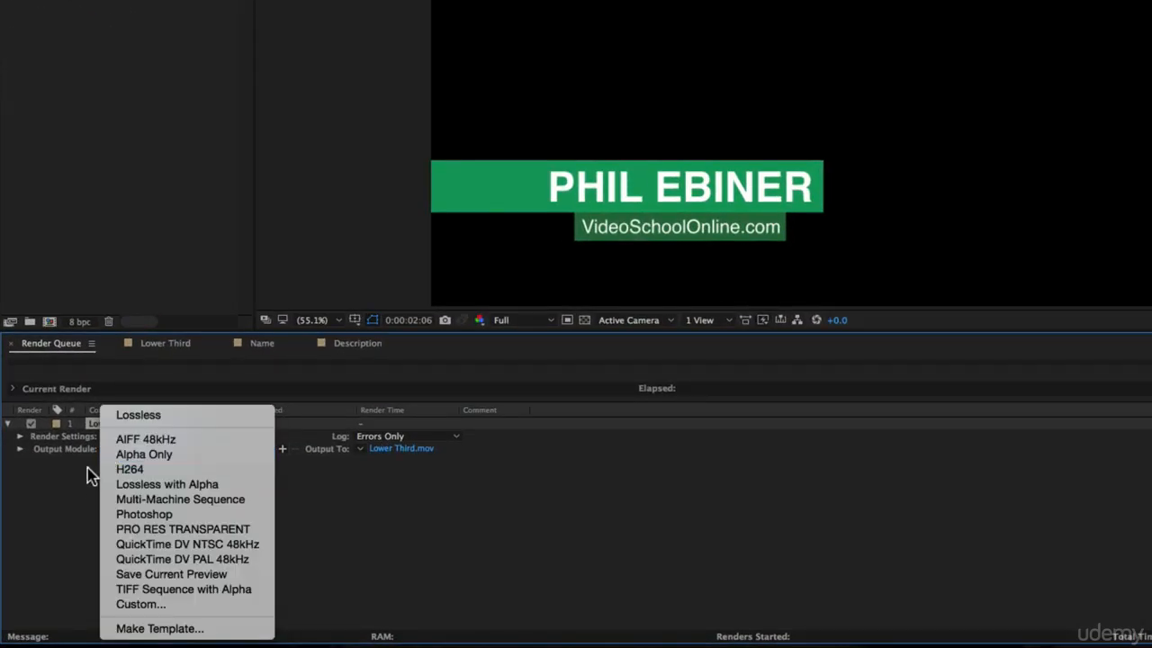
click(189, 628)
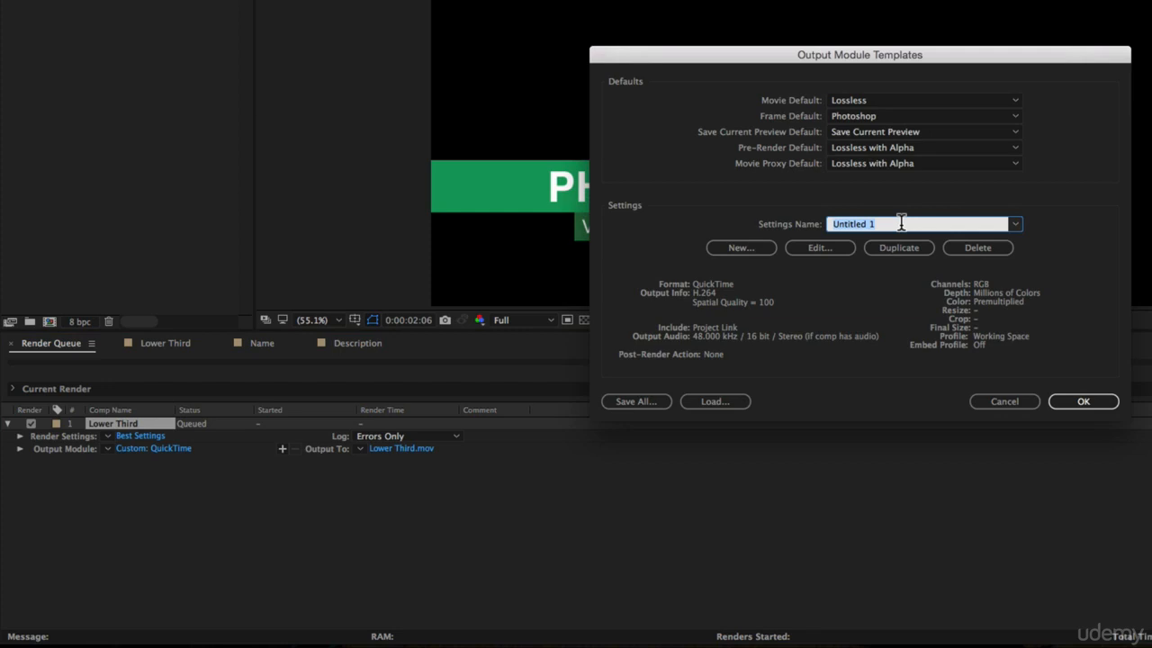
text(H264)
click(1009, 407)
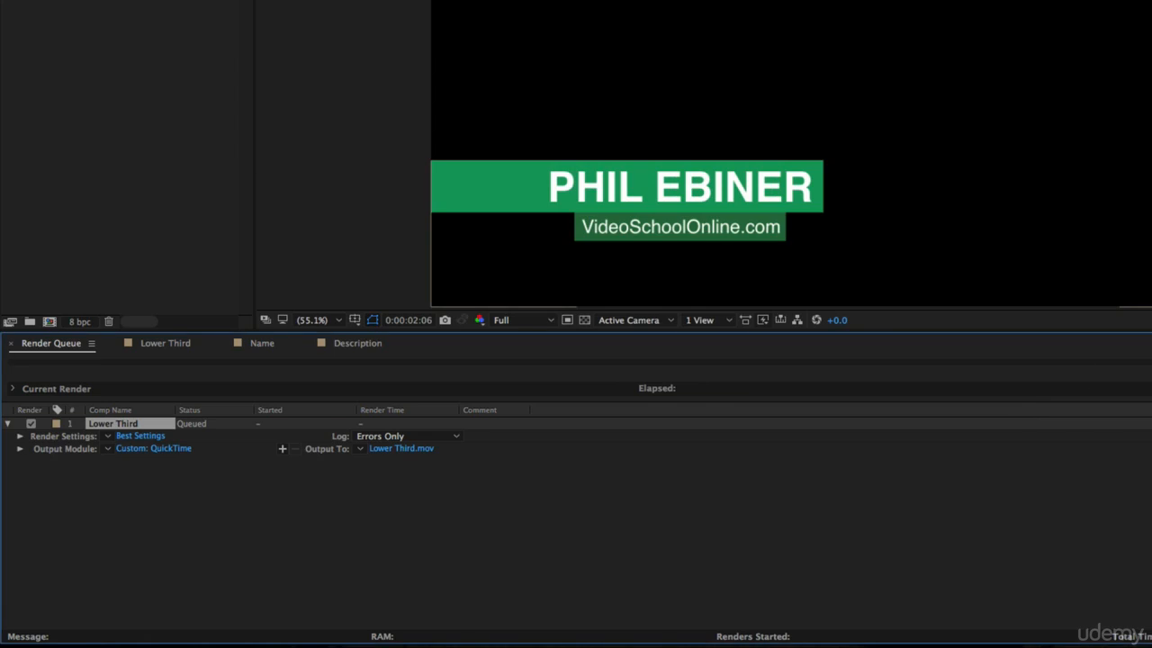
click(107, 447)
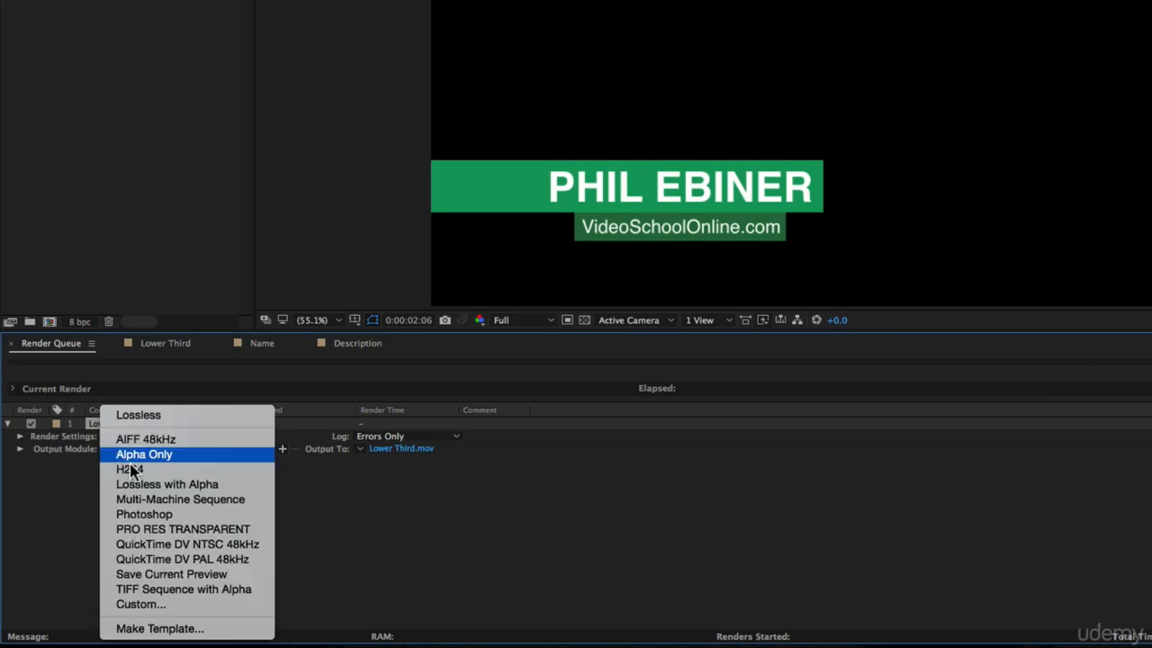
click(431, 488)
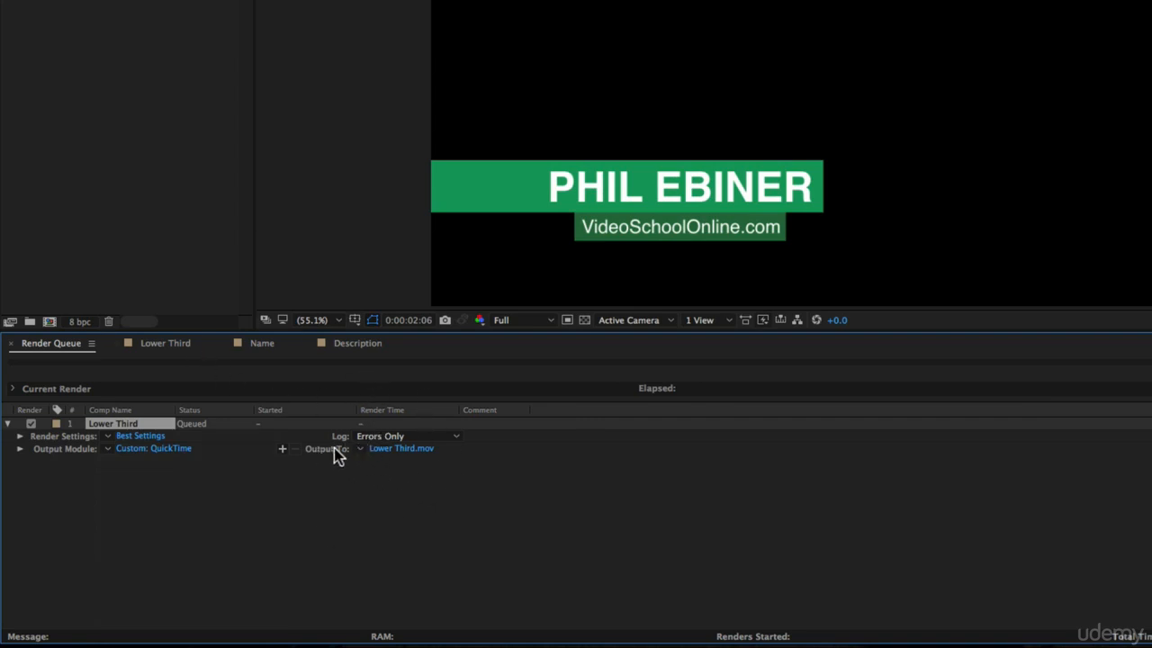
Step: Set the output movie to be saved as Lower Third in the Graphics folder and render the queue
click(399, 447)
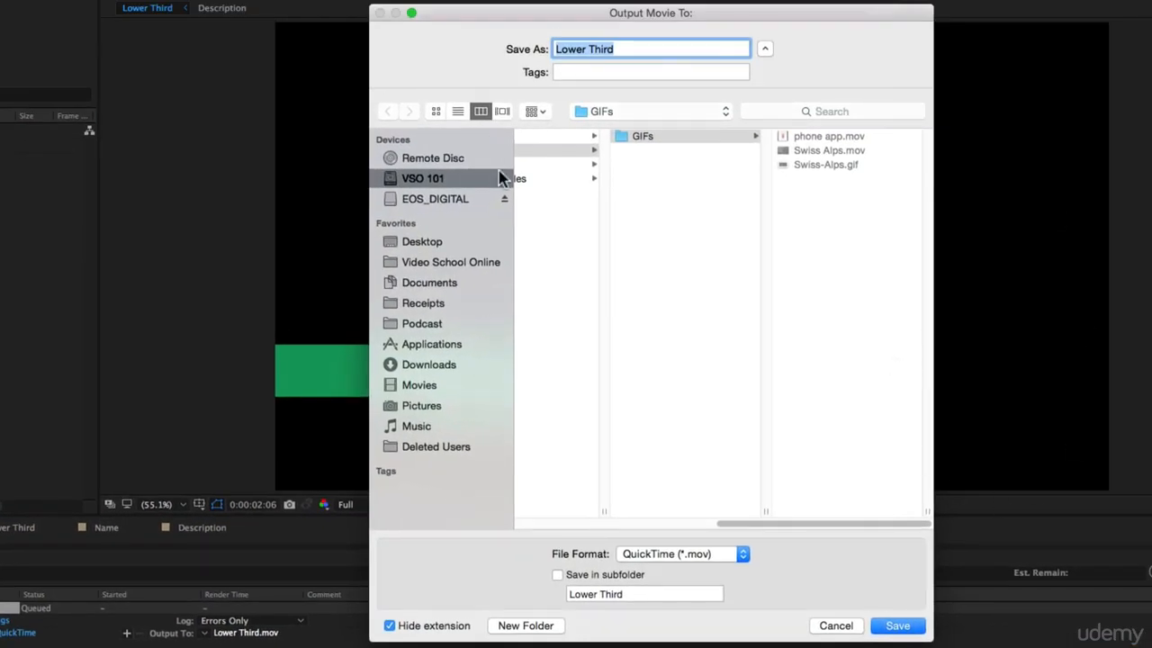
click(774, 182)
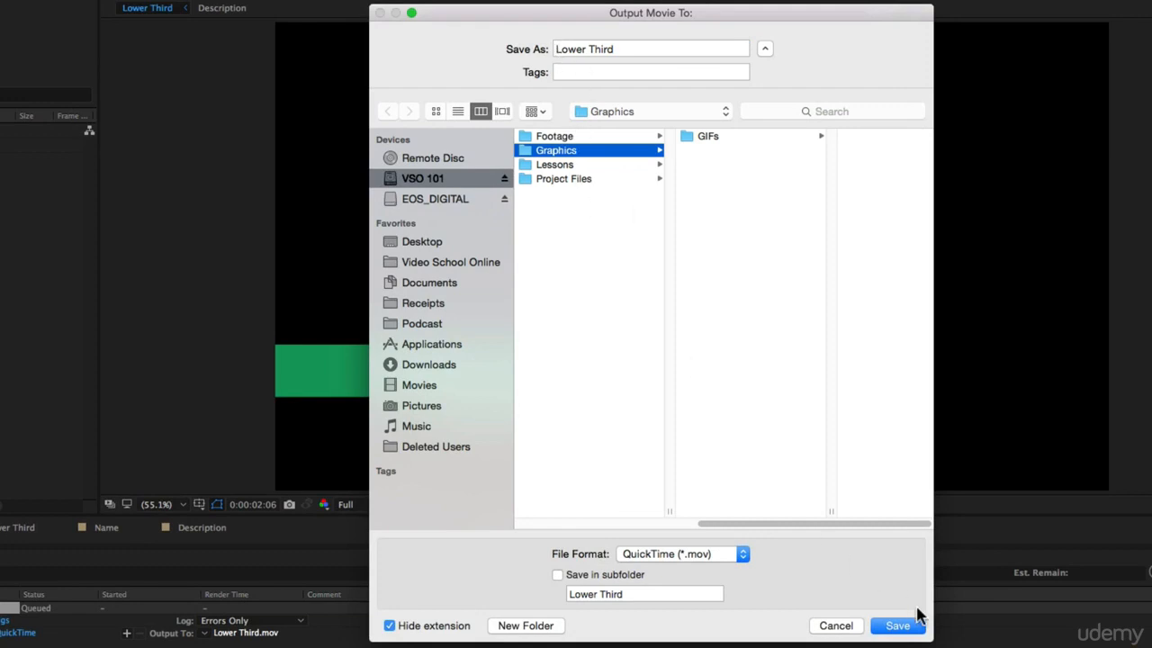
click(902, 629)
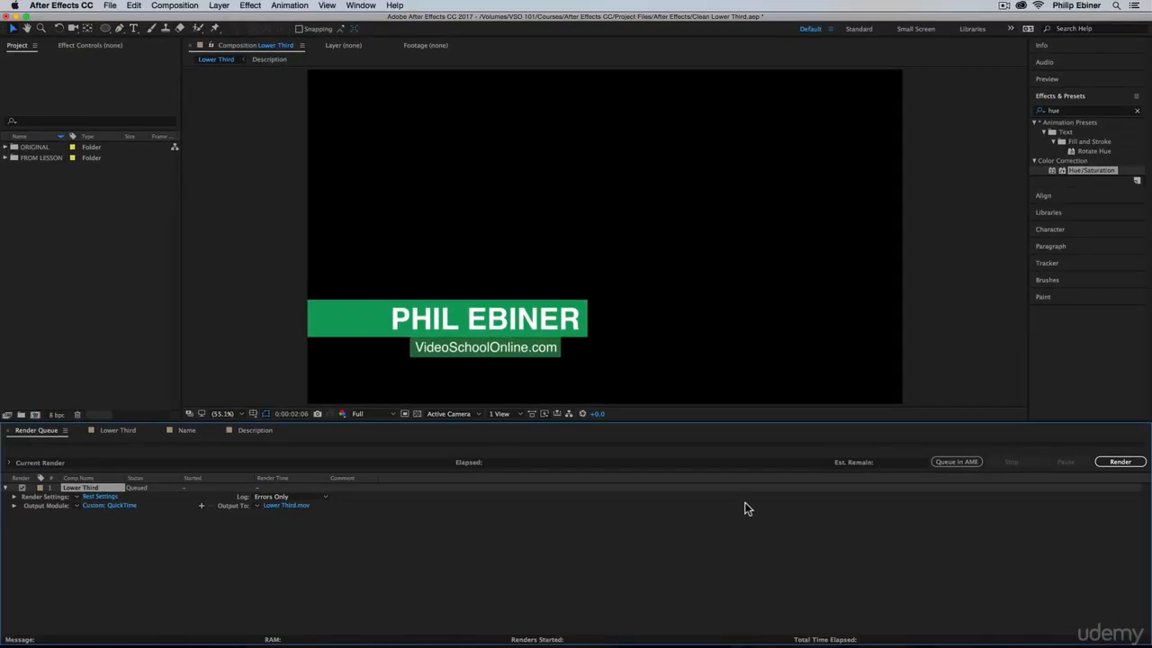
click(1120, 461)
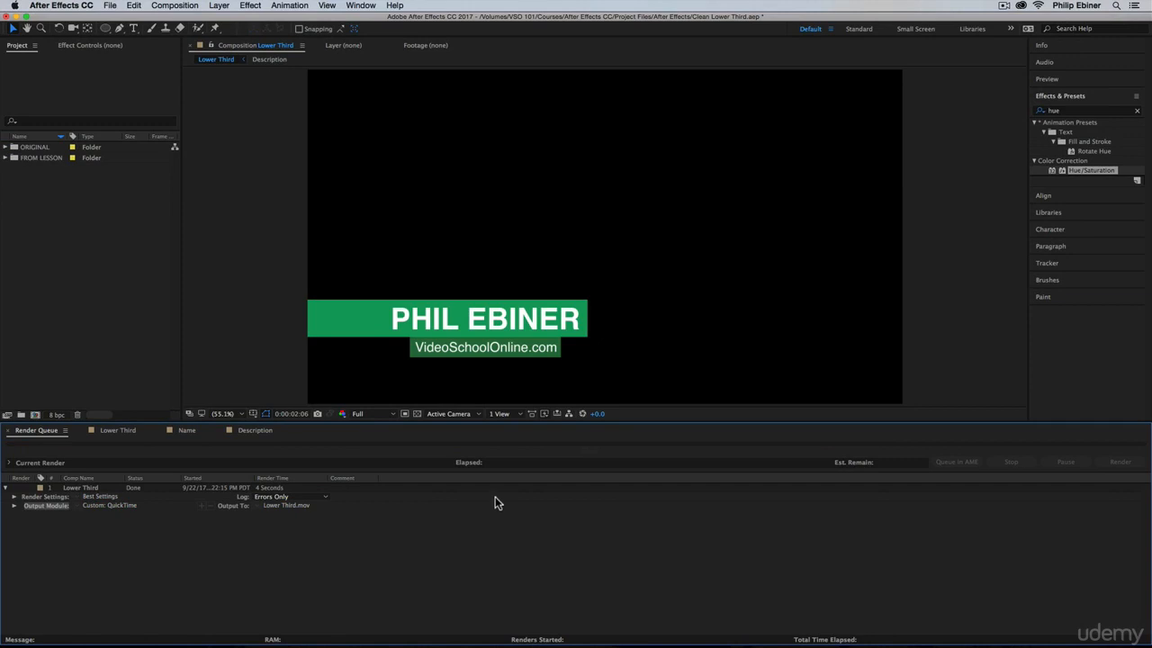
Step: Switch to Finder and select the rendered Lower Third.mov in the After Effects project's Graphics folder
key(super+Tab)
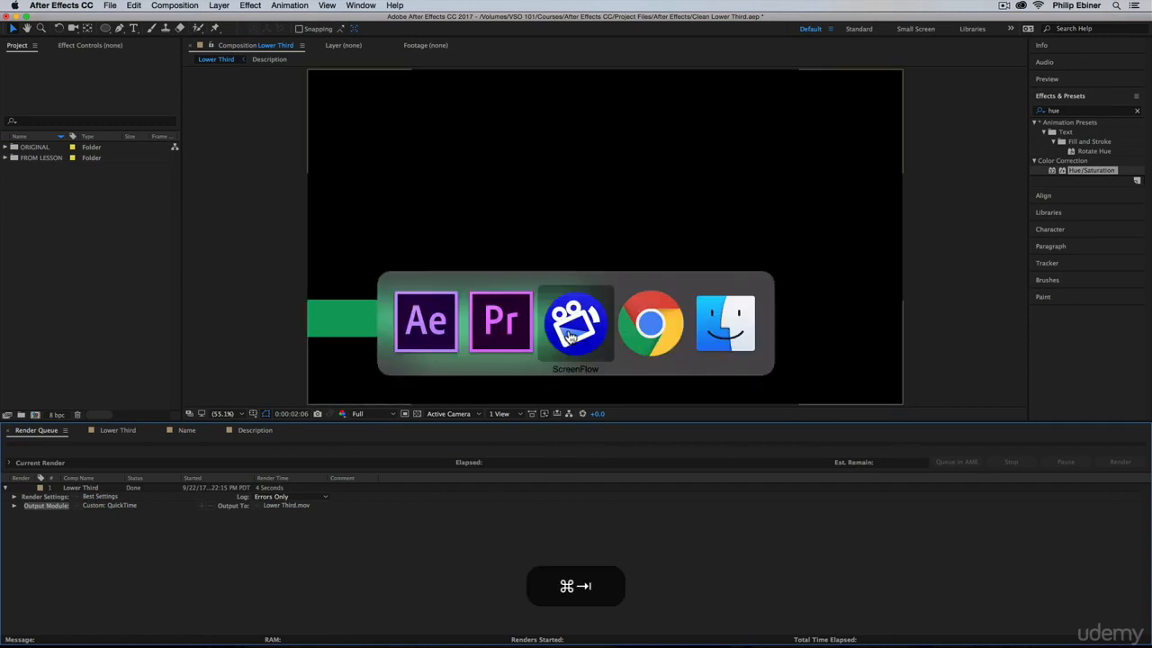
click(404, 234)
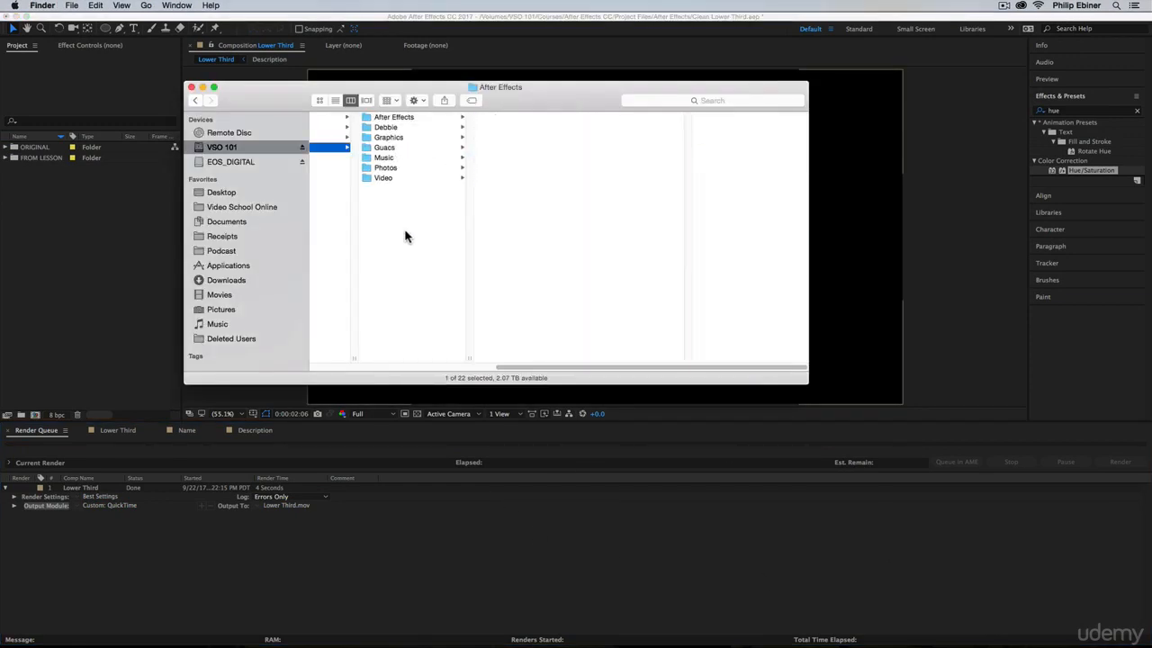
click(387, 118)
click(387, 127)
click(467, 127)
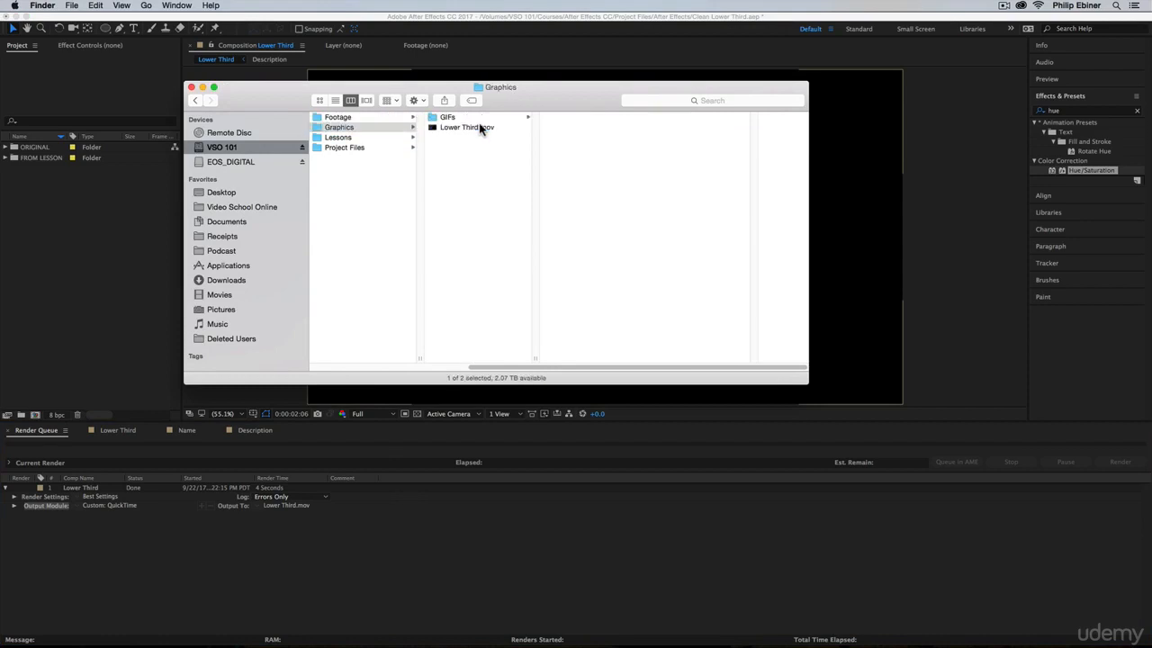
Step: Preview Lower Third.mov to check the rendered animation and its background, and close the preview
key(space)
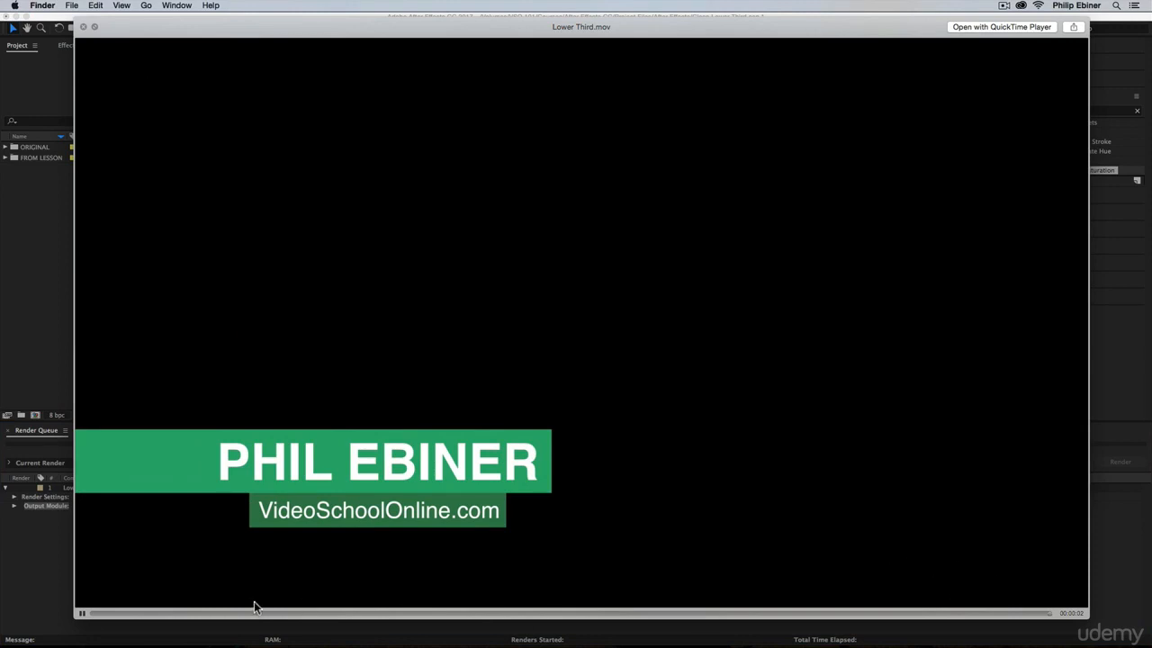
key(space)
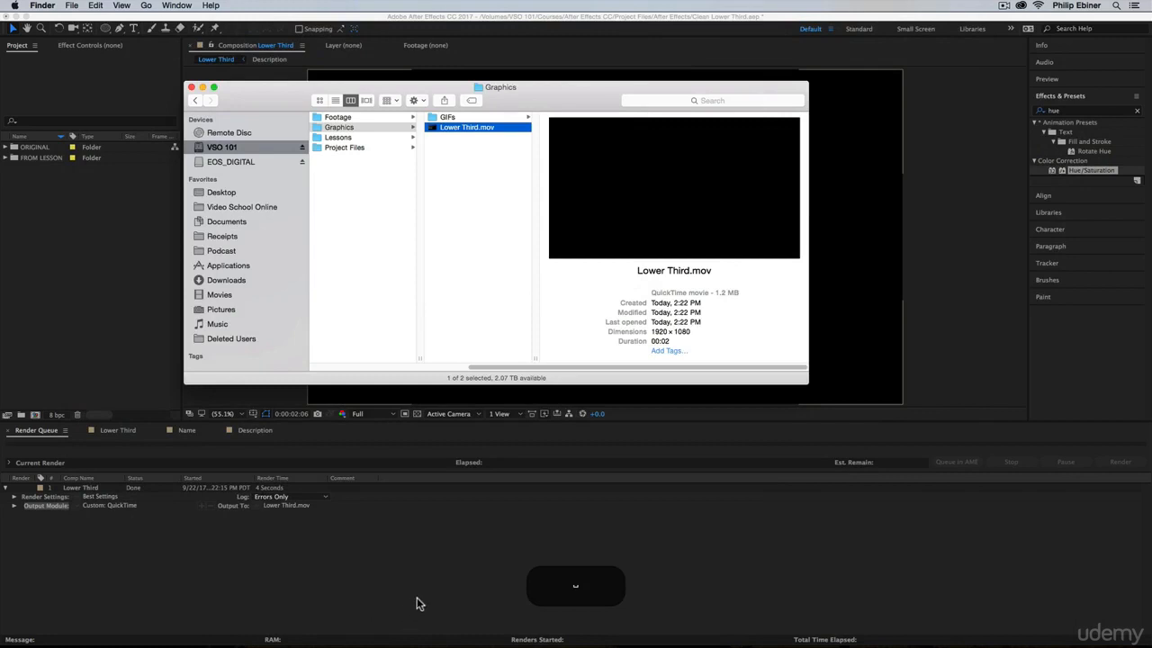
key(space)
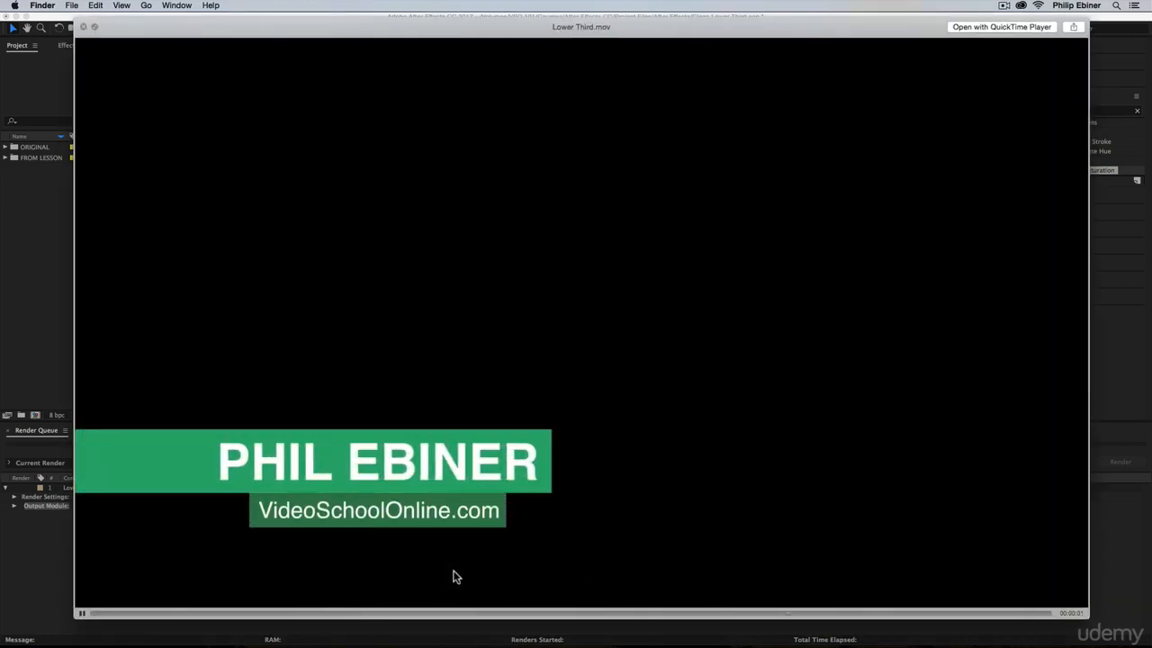
key(space)
key(super+y)
key(space)
Step: Import Lower Third.mov from the Finder Graphics folder into the Office Tour project in Premiere Pro
key(super+Tab)
key(super+Tab)
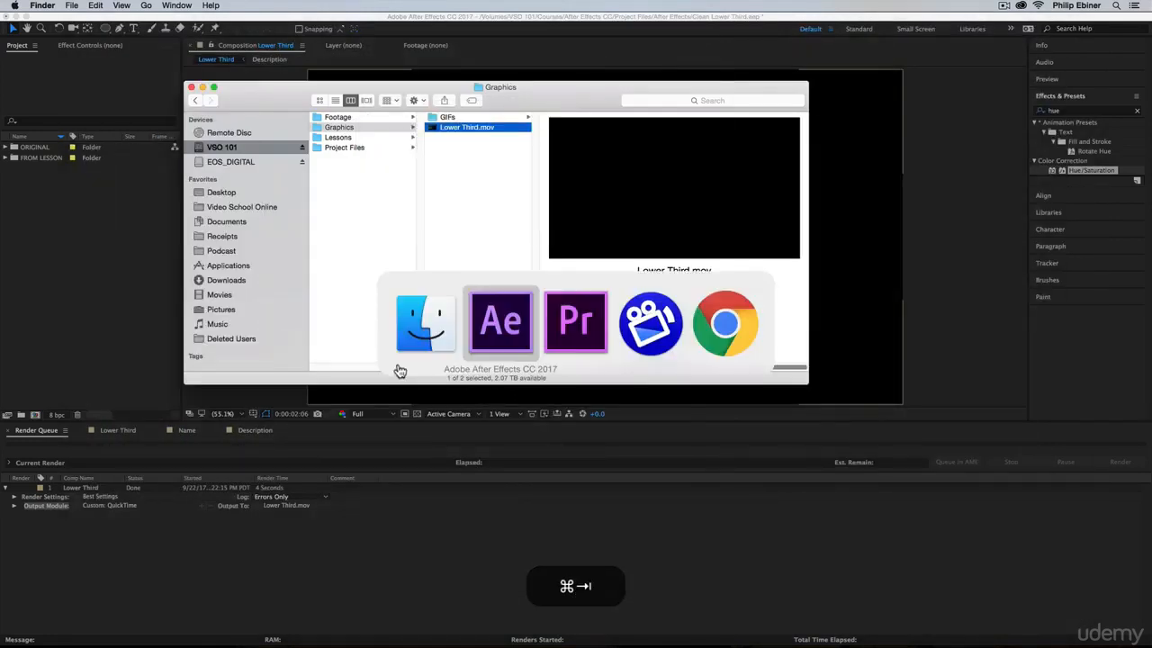
key(super+Tab)
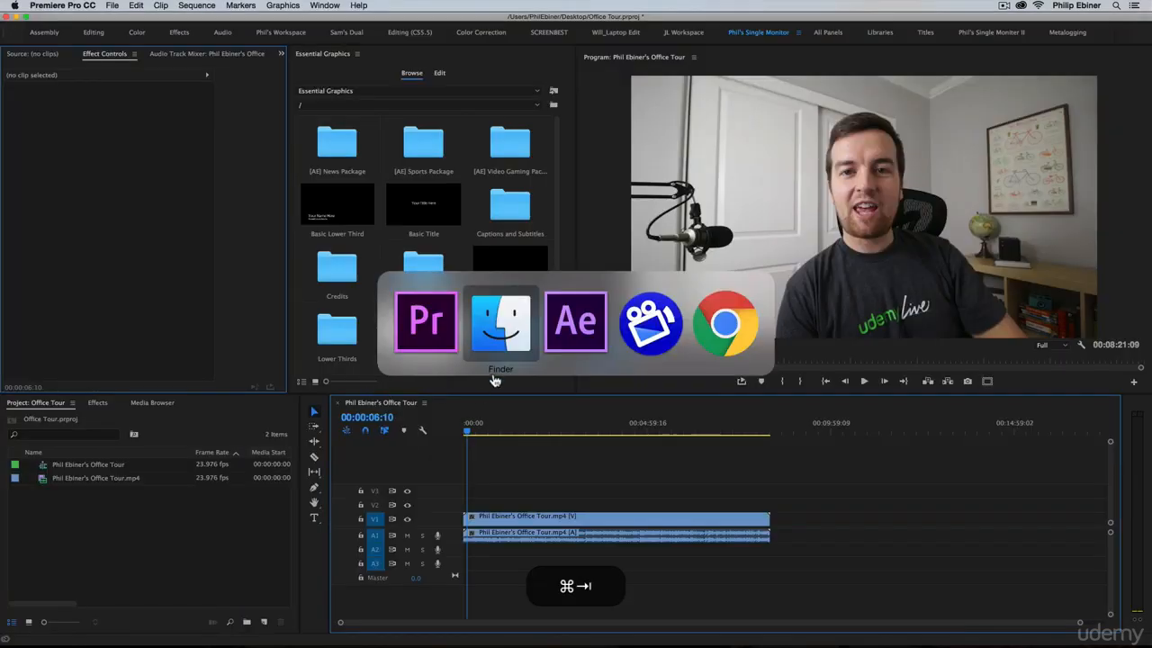
drag(470, 127, 119, 563)
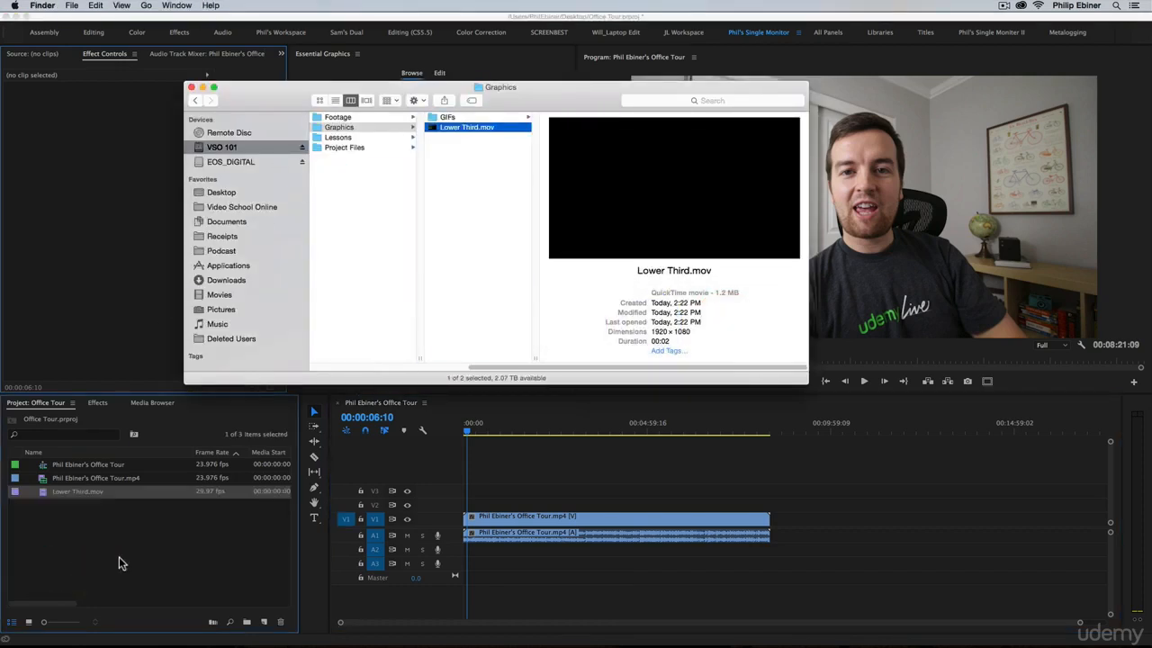
Step: Place Lower Third.mov on video track V2 above the office tour clip, at the playhead
click(87, 490)
drag(86, 490, 477, 509)
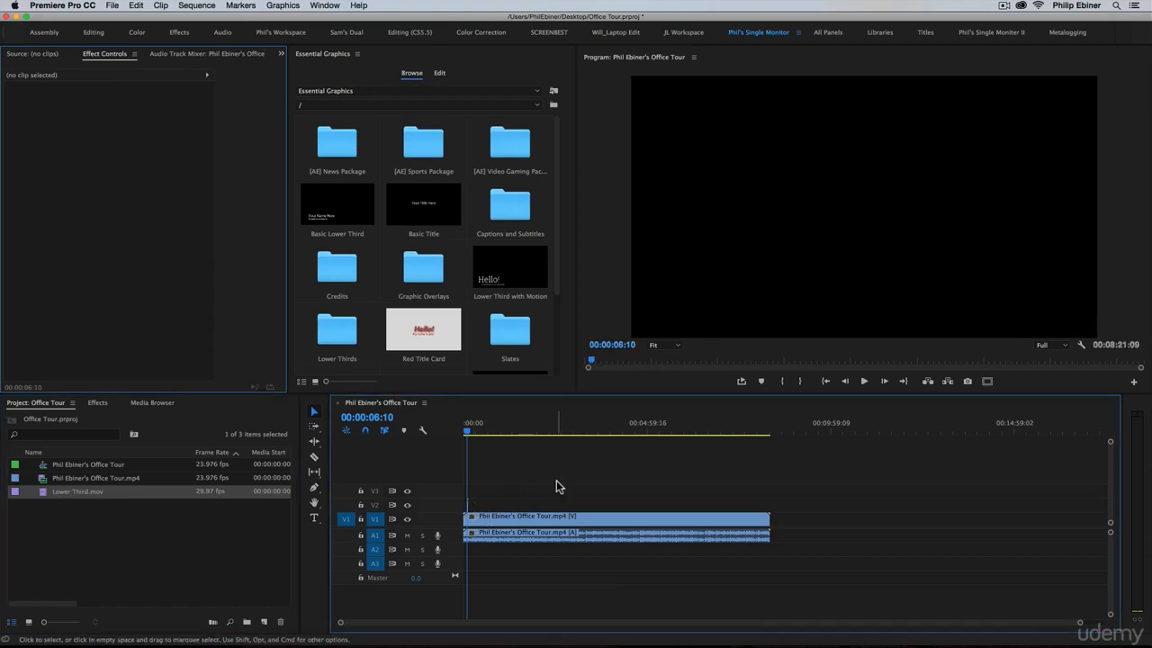
key(equal)
key(equal)
Step: Compare the frames just before and at the start of the lower third clip, and mute audio track A1
click(518, 425)
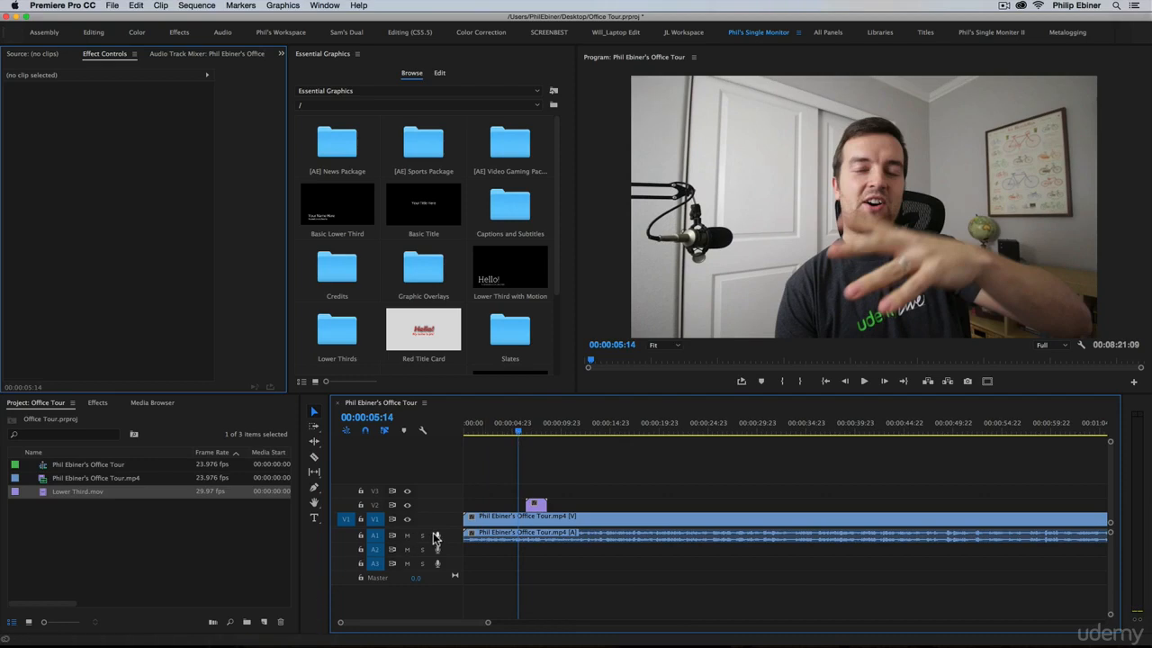
click(529, 426)
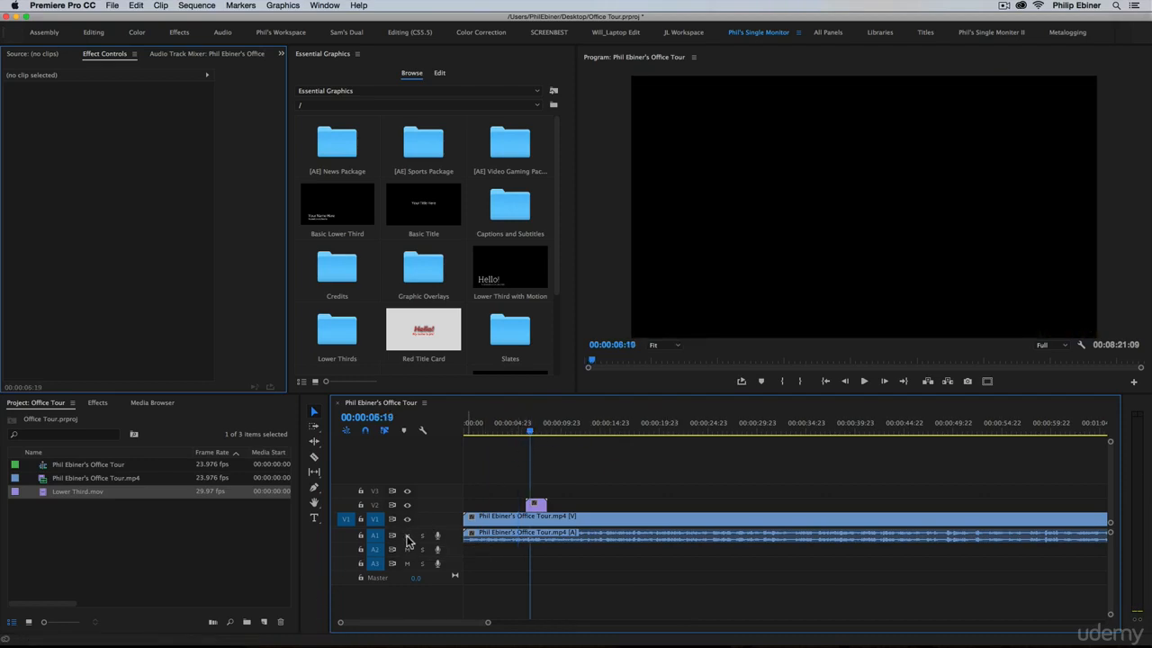
click(407, 535)
Step: Play and scrub through the lower third on V2 to examine how its background covers the footage below
click(525, 425)
key(space)
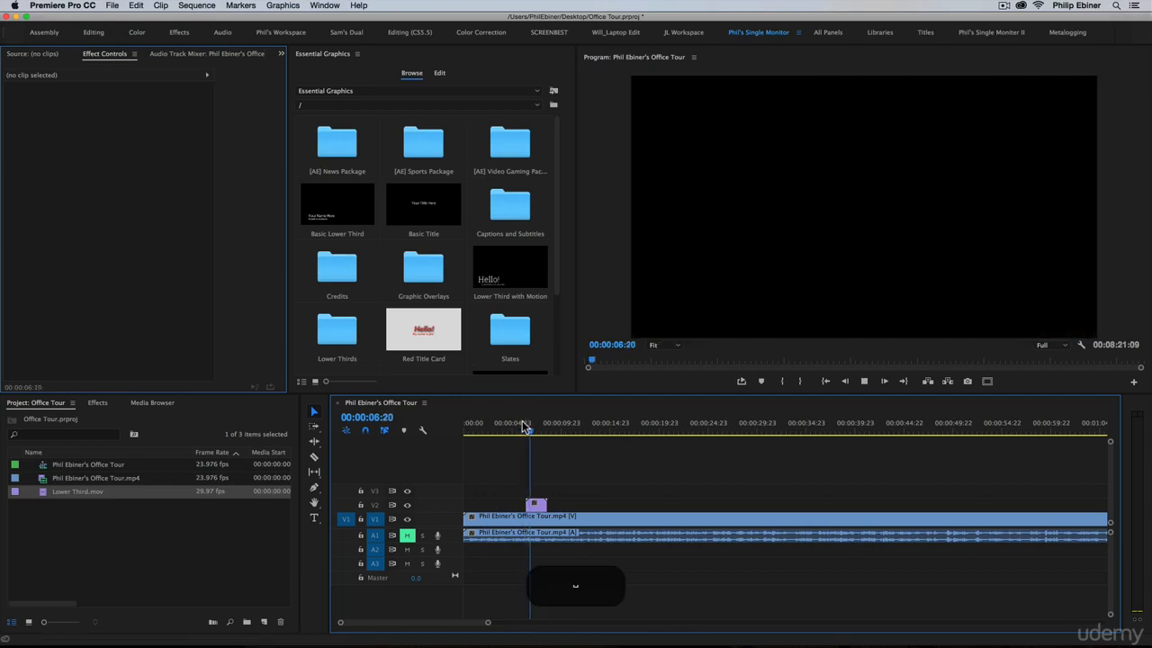
key(space)
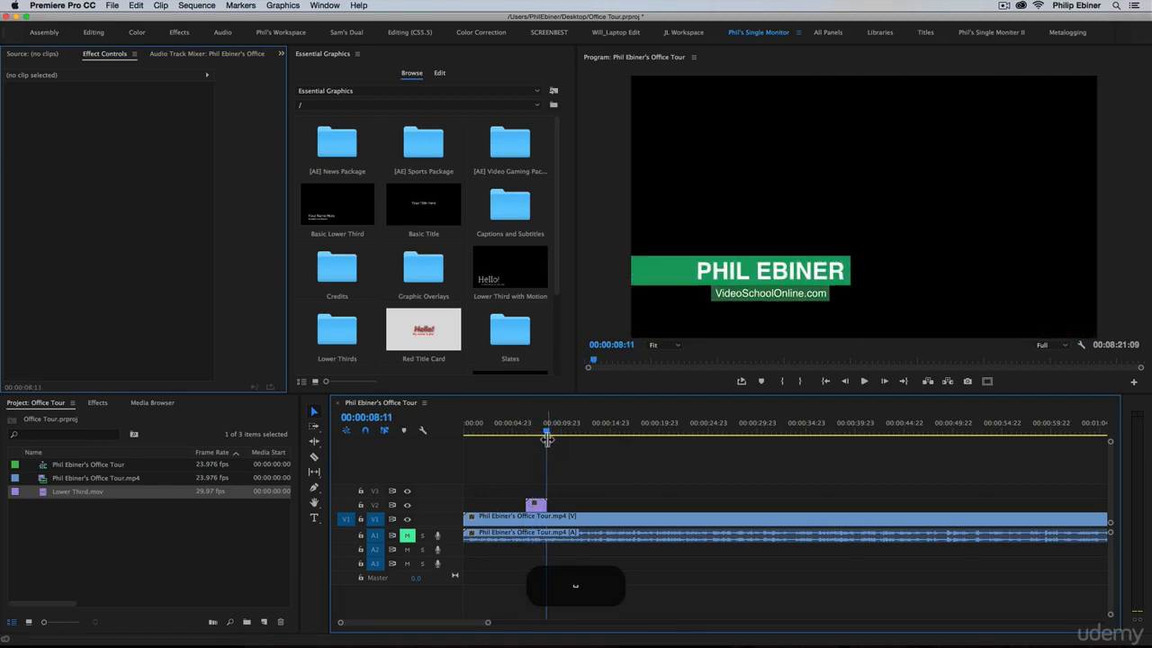
drag(547, 430, 530, 431)
drag(529, 430, 543, 431)
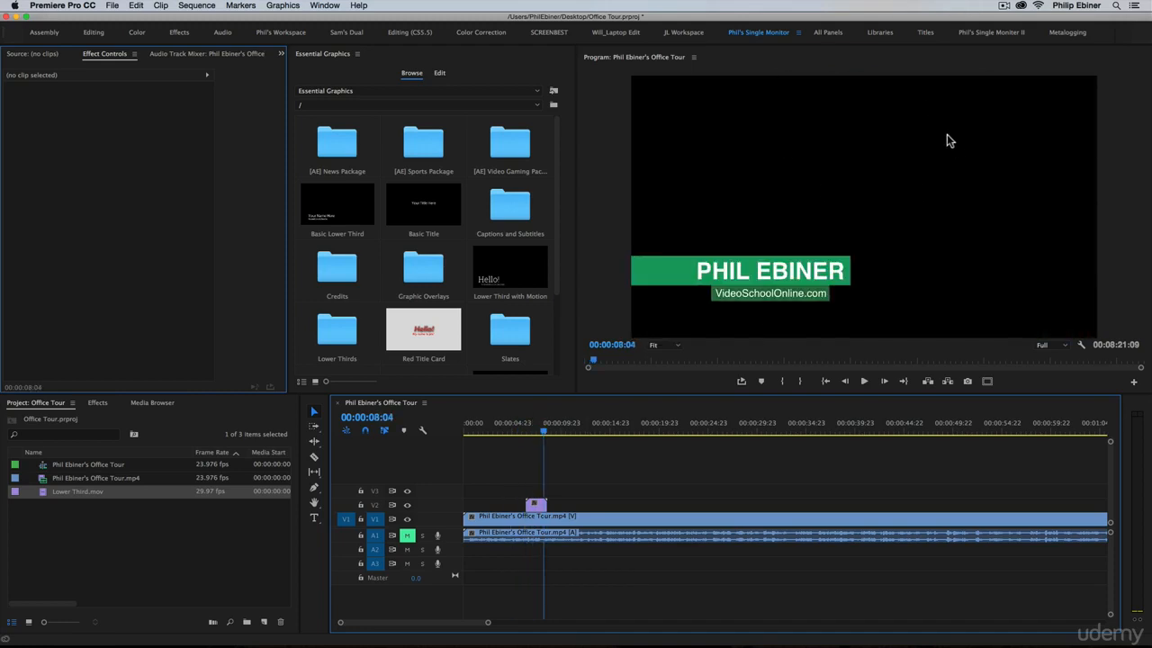